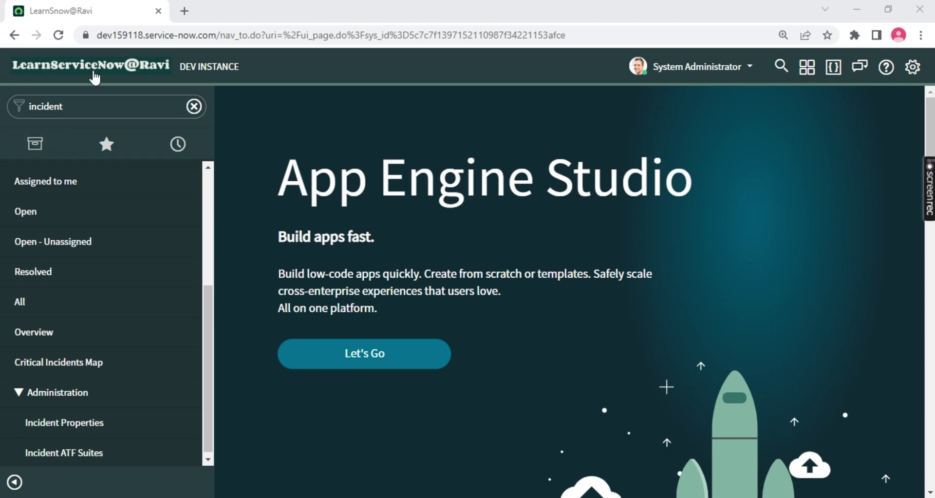
# - Clear the incident filter from the application navigator and return to the start of the full module list
pyautogui.click(194, 107)
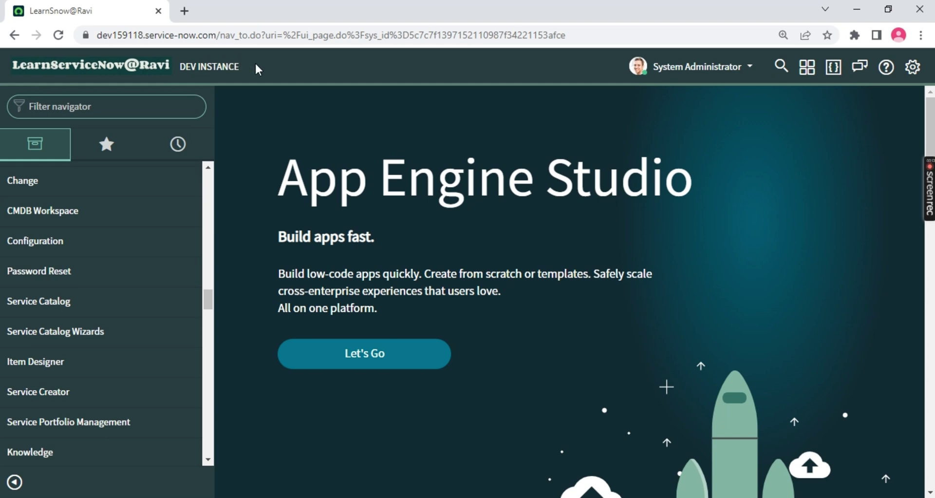
pyautogui.moveTo(255, 63); pyautogui.dragTo(179, 66)
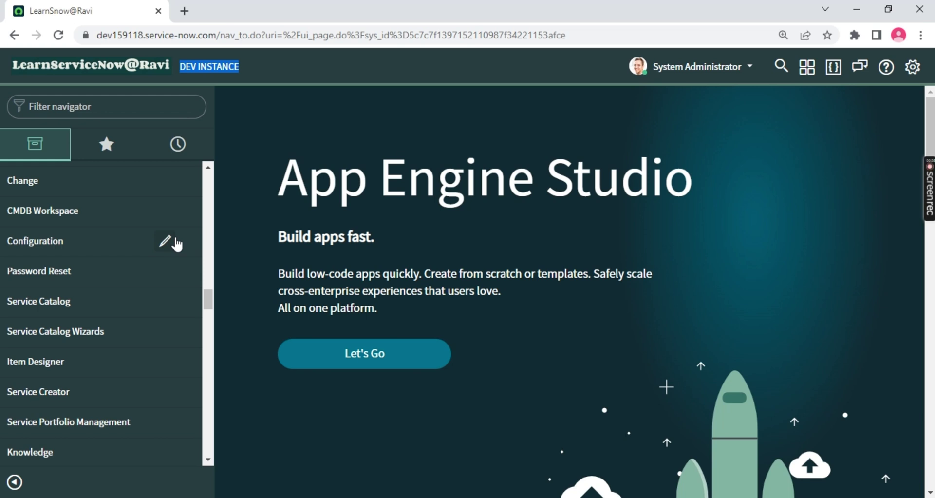
pyautogui.moveTo(209, 299); pyautogui.dragTo(214, 168)
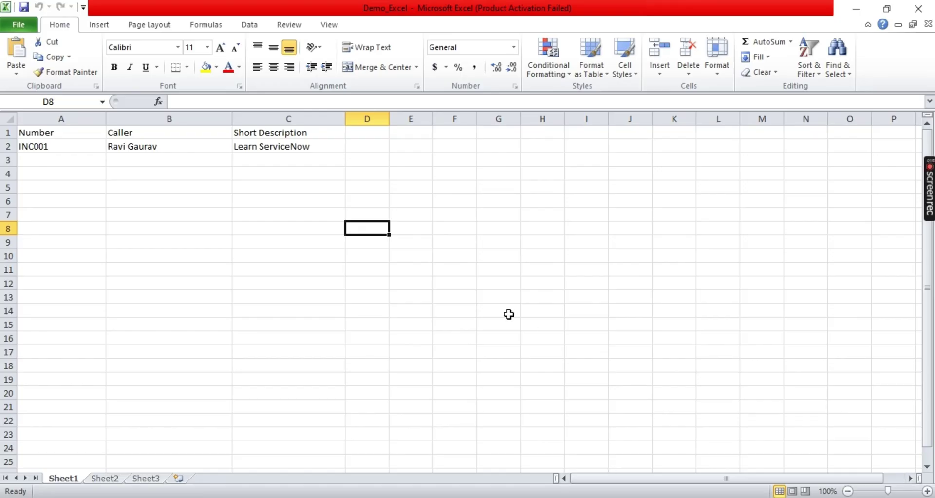
# - Switch to the Demo_Excel workbook and examine its Number, Caller and Short Description columns, header row and INC001 record row
pyautogui.click(91, 117)
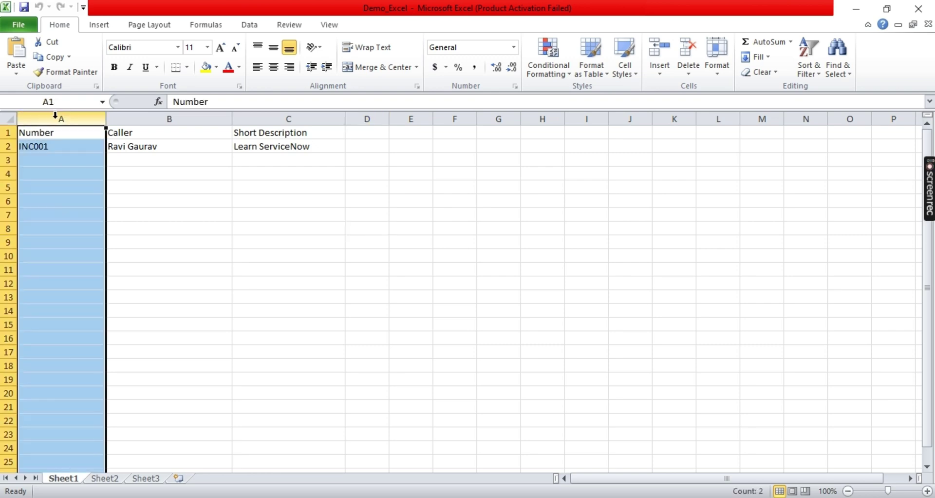
pyautogui.click(163, 119)
pyautogui.click(272, 118)
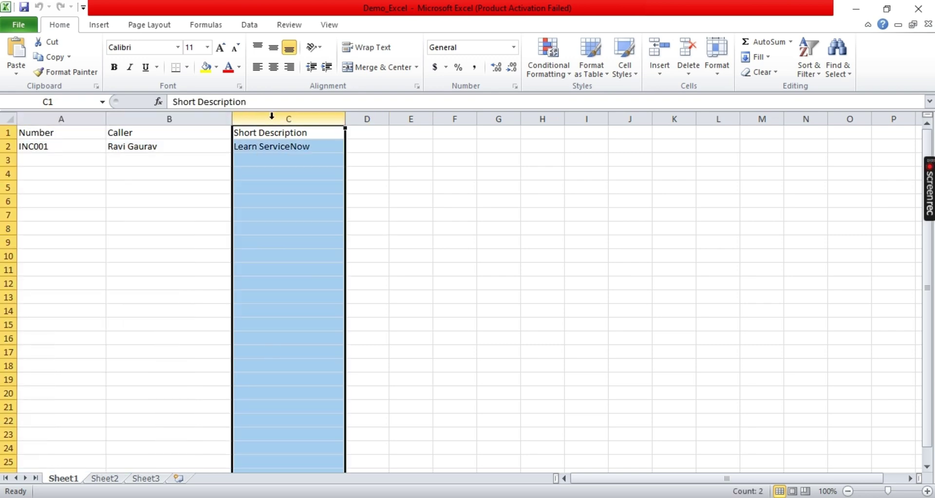
pyautogui.click(8, 132)
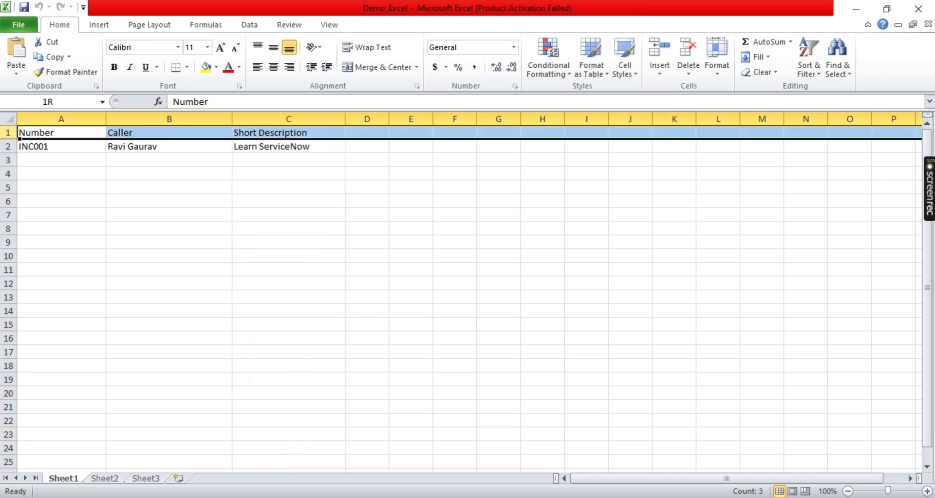
pyautogui.click(59, 132)
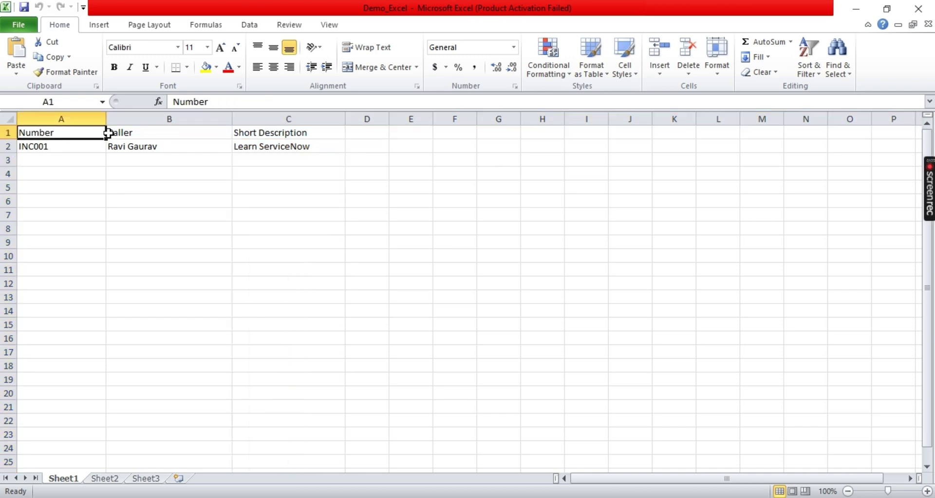
pyautogui.click(65, 119)
pyautogui.click(8, 132)
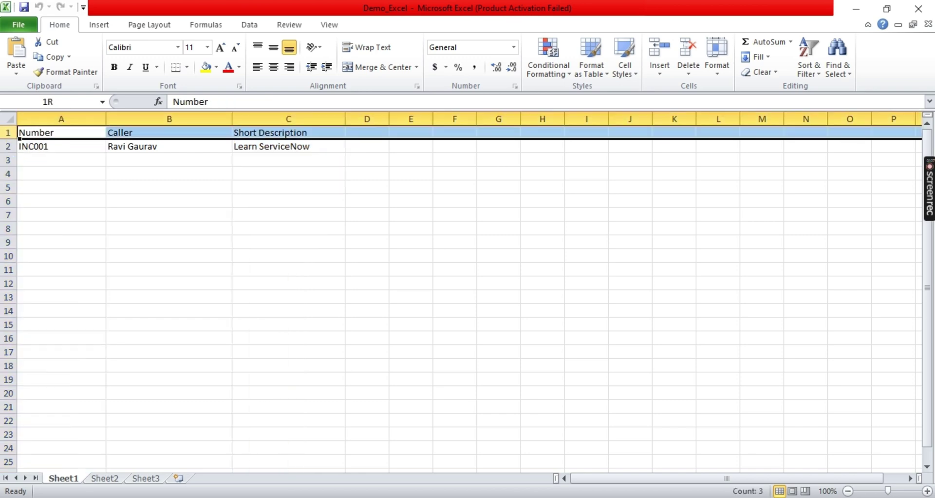
pyautogui.click(169, 119)
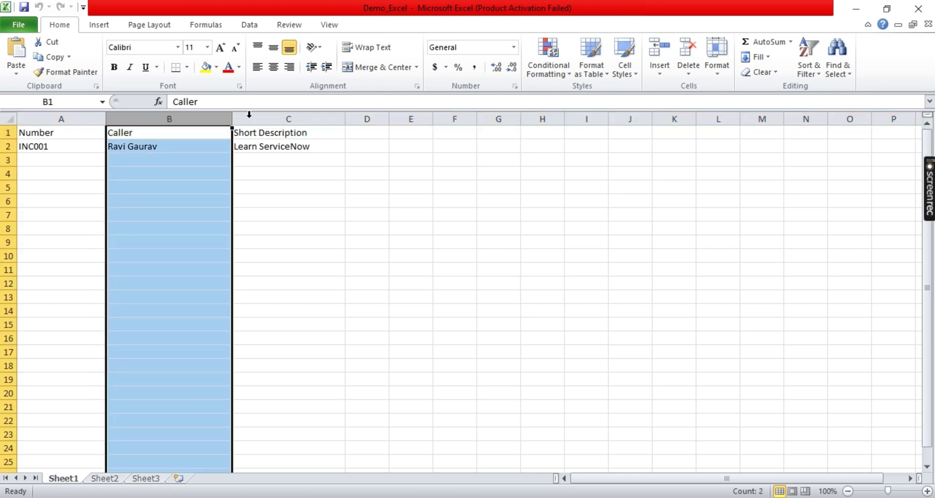
pyautogui.click(288, 119)
pyautogui.click(8, 133)
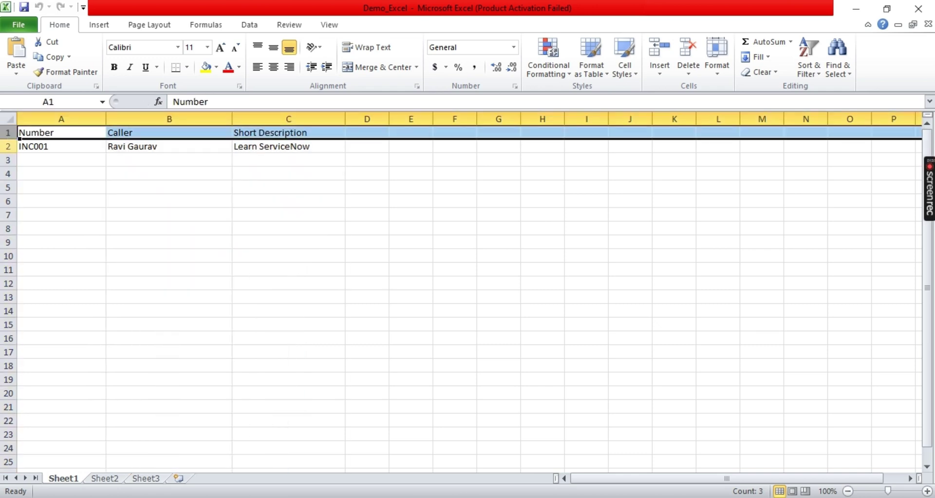
pyautogui.click(41, 149)
pyautogui.moveTo(41, 150); pyautogui.dragTo(305, 148)
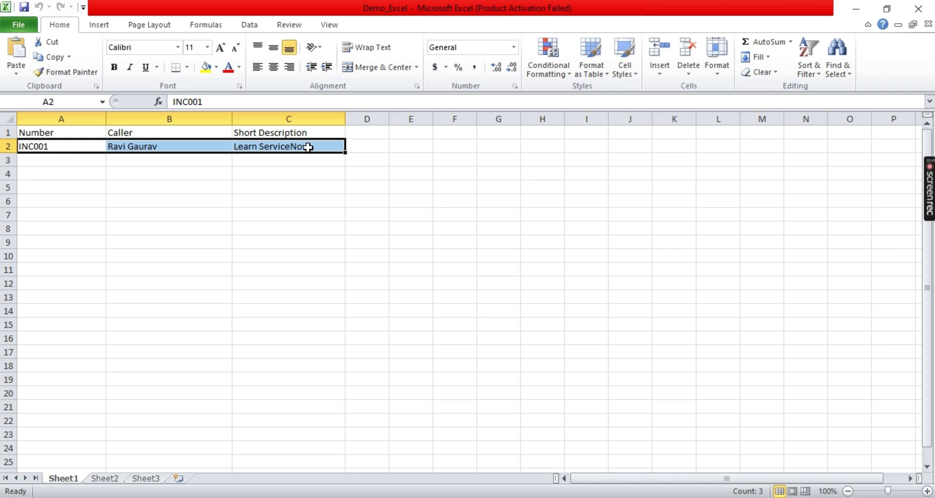
# - Switch to ServiceNow, filter the navigator for Incident, and open the list of all incidents in a separate browser tab
pyautogui.hotkey('alt', 'Tab')
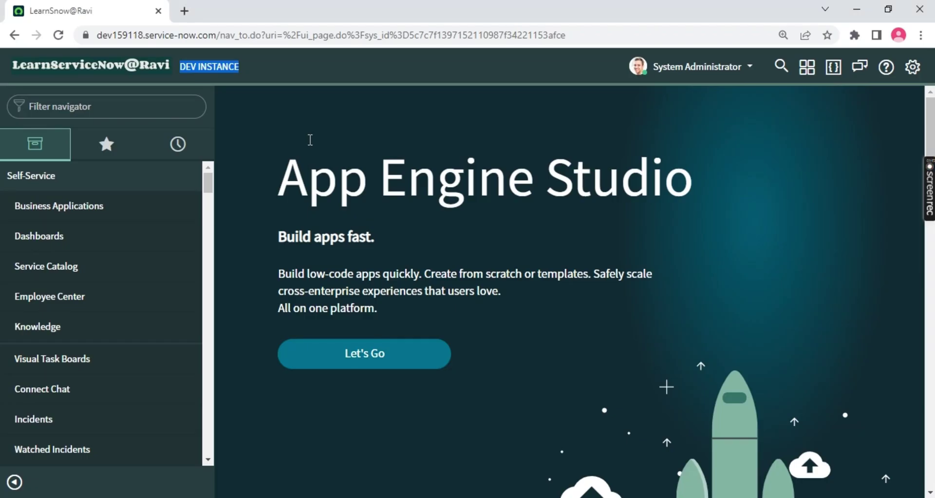
pyautogui.click(104, 106)
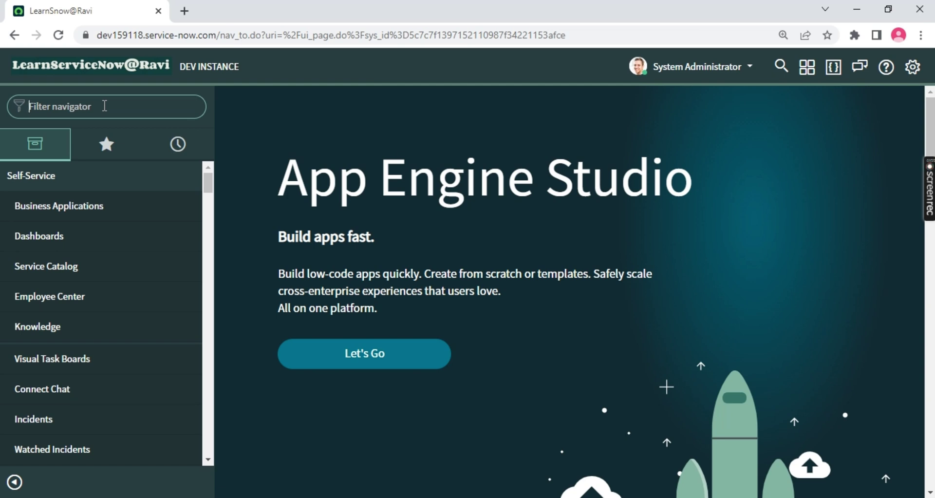
pyautogui.write('lncide')
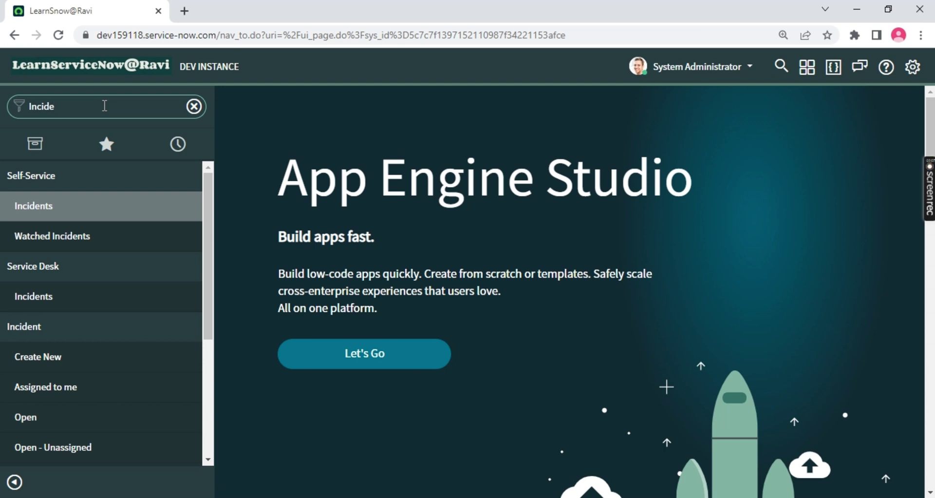
pyautogui.write('nt')
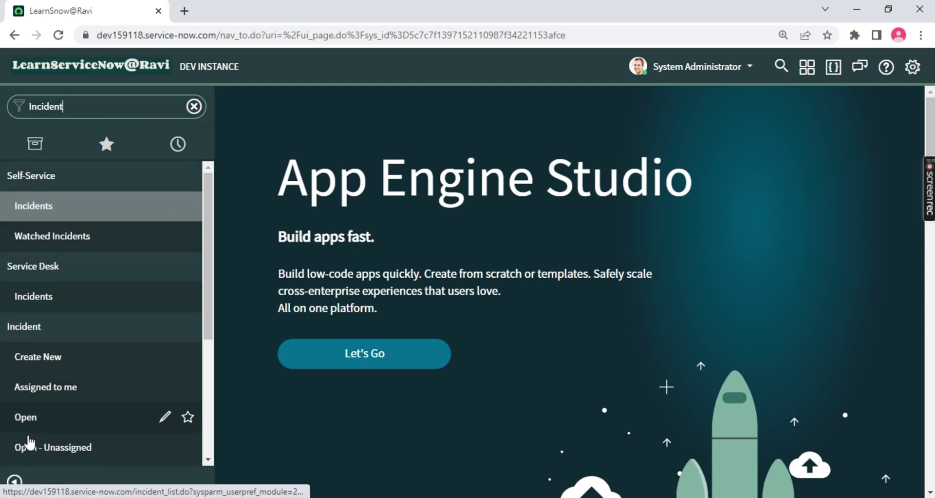
pyautogui.scroll(-1, 41, 341)
pyautogui.scroll(-1, 41, 341)
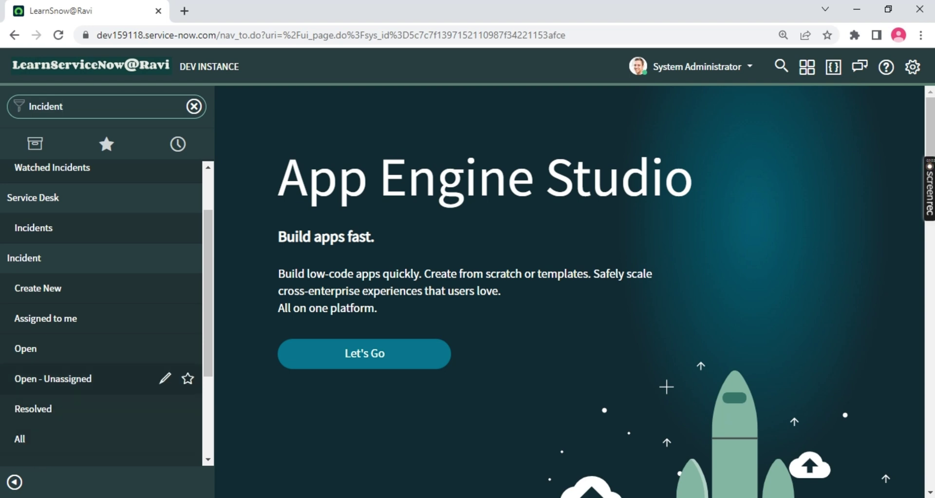
pyautogui.middleClick(18, 446)
pyautogui.hotkey('ctrl', 'Tab')
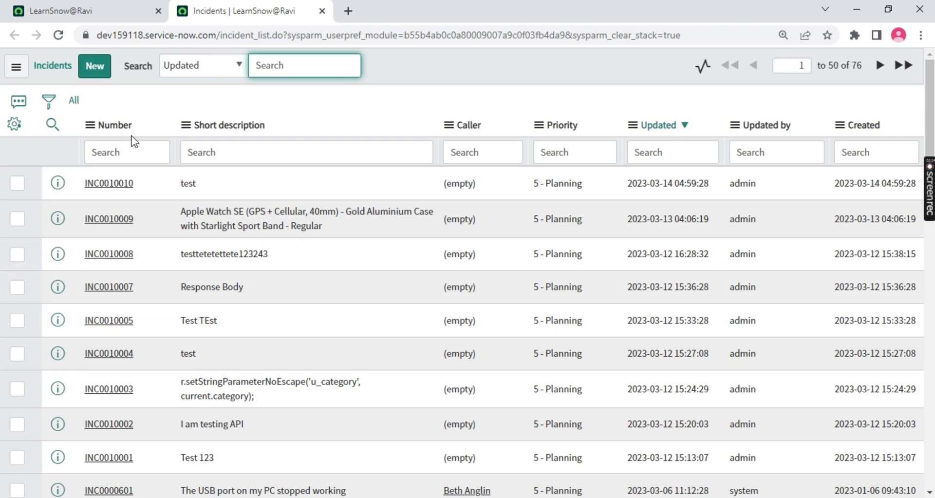
# - Select the first two incident records in the list, and clear both selections
pyautogui.moveTo(118, 131)
pyautogui.mouseDown()
pyautogui.moveTo(58, 351)
pyautogui.moveTo(191, 183)
pyautogui.moveTo(118, 131)
pyautogui.mouseUp()
pyautogui.click(18, 183)
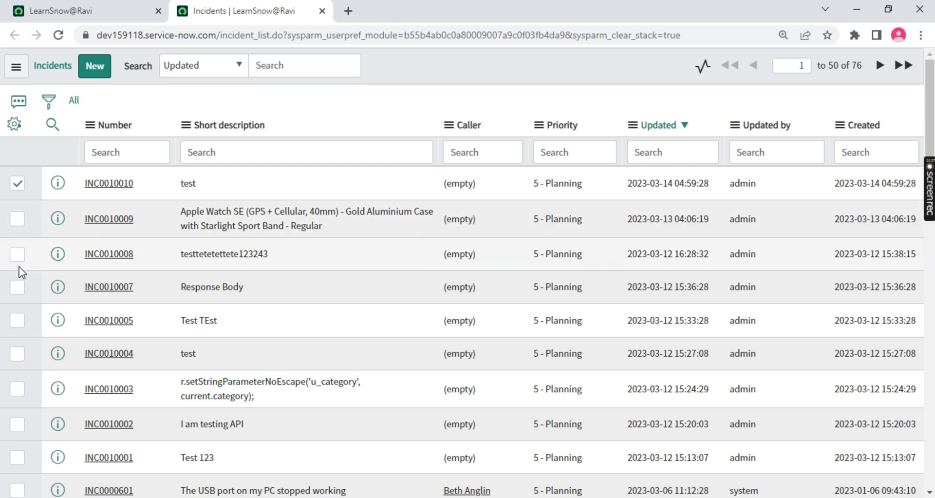
pyautogui.click(18, 219)
pyautogui.click(17, 189)
pyautogui.click(17, 219)
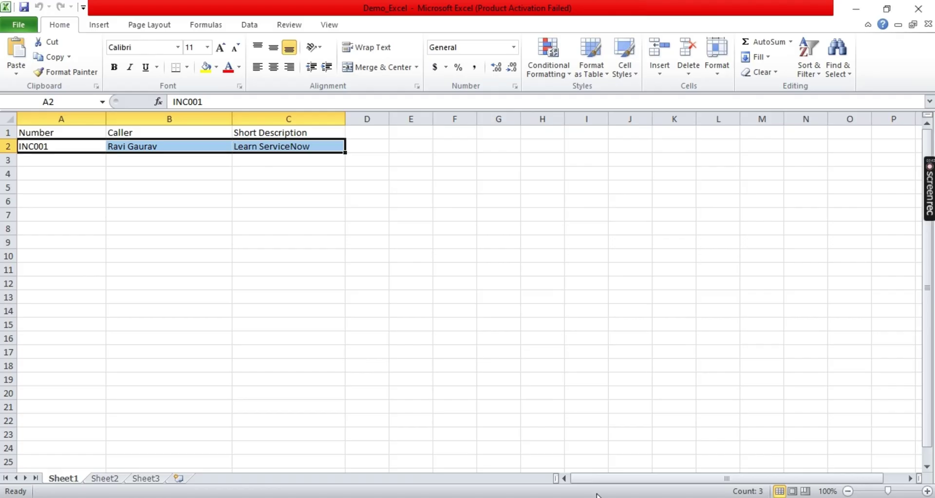
# - Compare the incidents list with the Demo_Excel sheet in a reduced window, sorting the list by Number in ascending order
pyautogui.hotkey('alt', 'Tab')
pyautogui.click(888, 9)
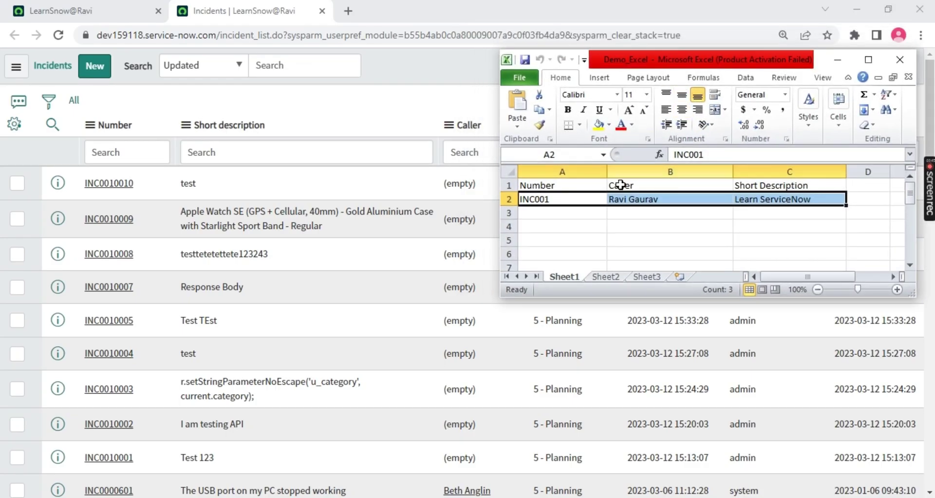
pyautogui.click(132, 133)
pyautogui.hotkey('alt', 'Tab')
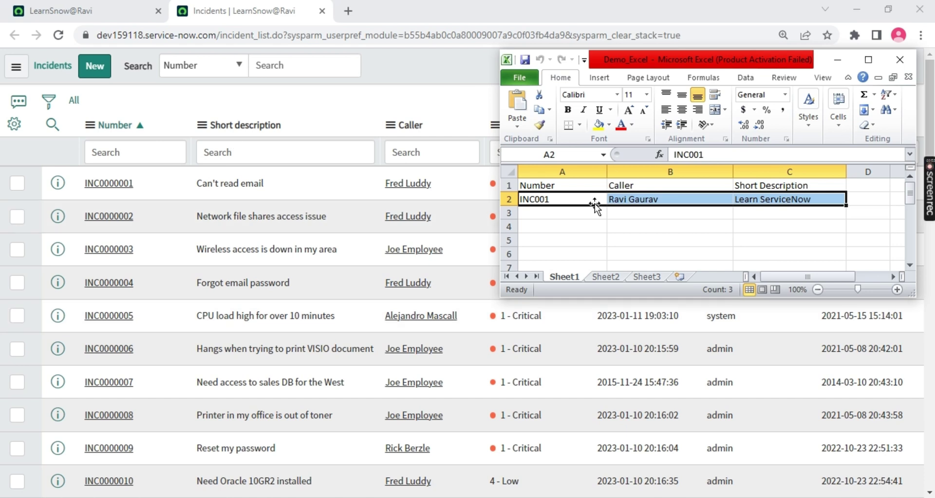
pyautogui.click(838, 60)
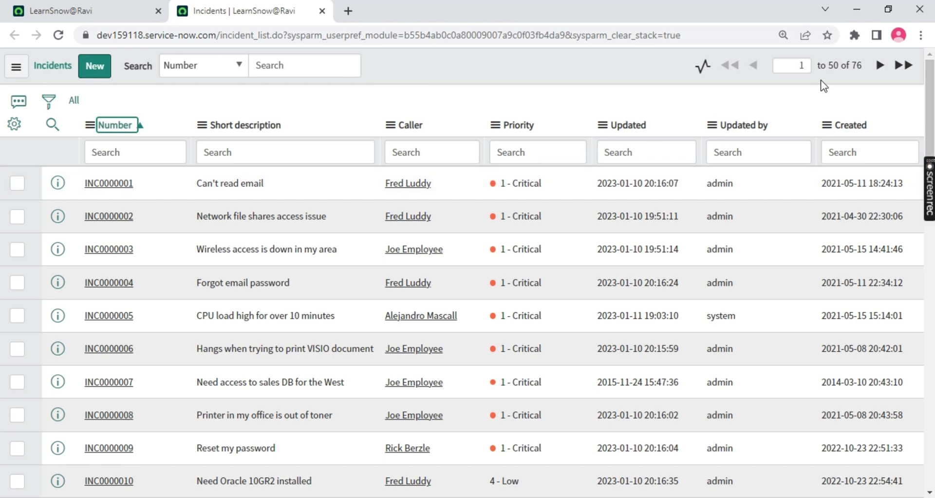
# - Look through the rows of the incidents list and check its total record count
pyautogui.scroll(-20, 463, 293)
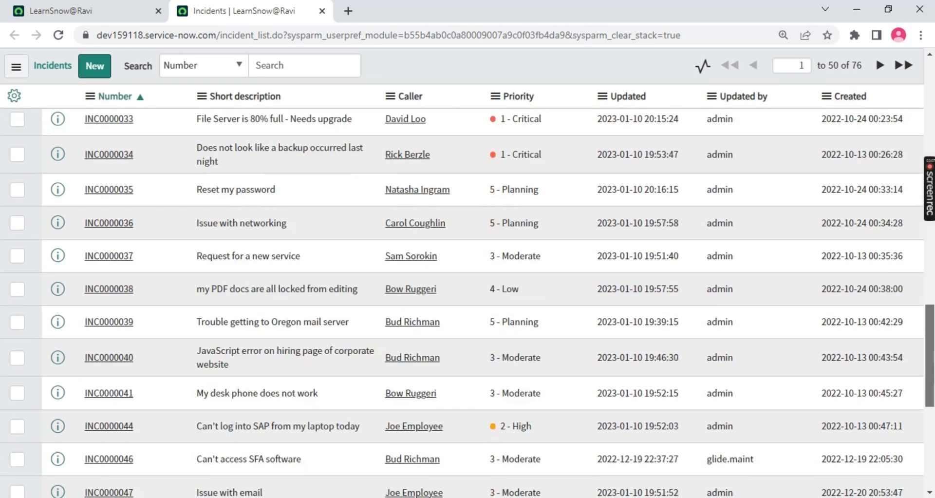
pyautogui.scroll(20, 463, 292)
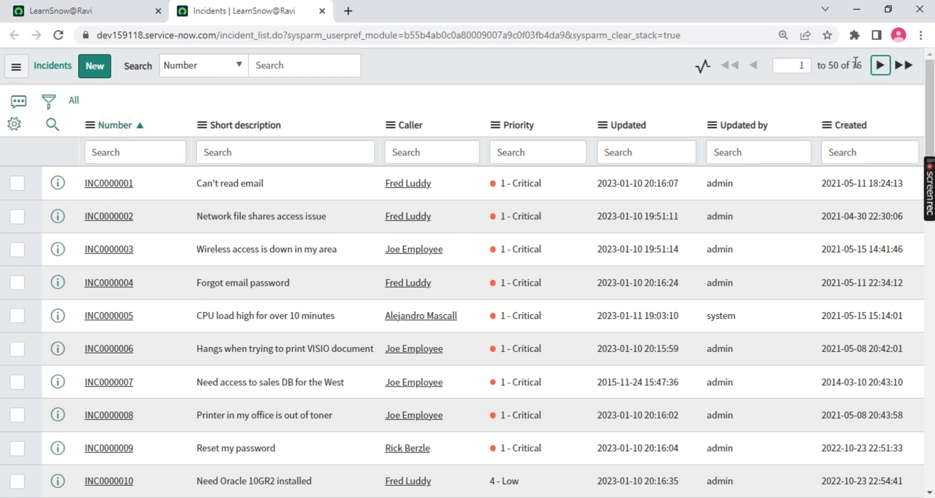
pyautogui.moveTo(850, 65); pyautogui.dragTo(868, 62)
pyautogui.scroll(-14, 536, 195)
pyautogui.scroll(14, 514, 255)
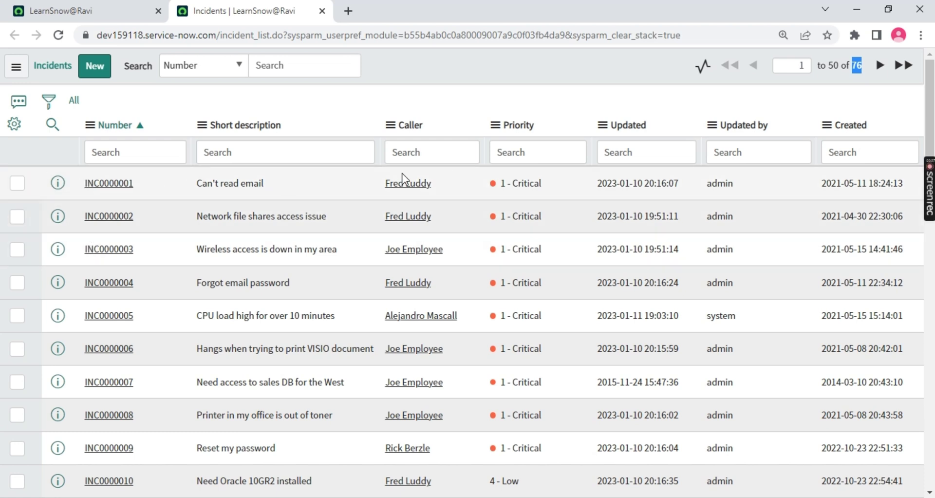
# - Open incident INC0000001 in a separate browser tab and highlight its Number value
pyautogui.middleClick(105, 194)
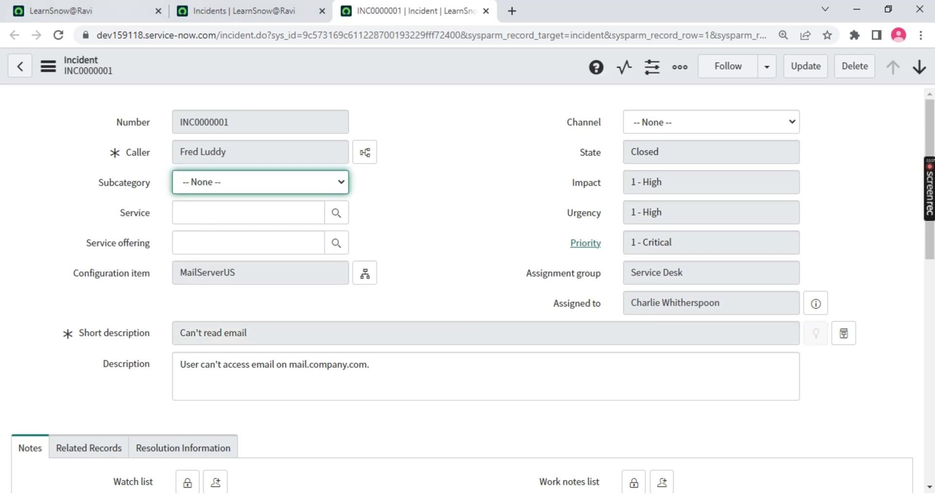
pyautogui.doubleClick(267, 125)
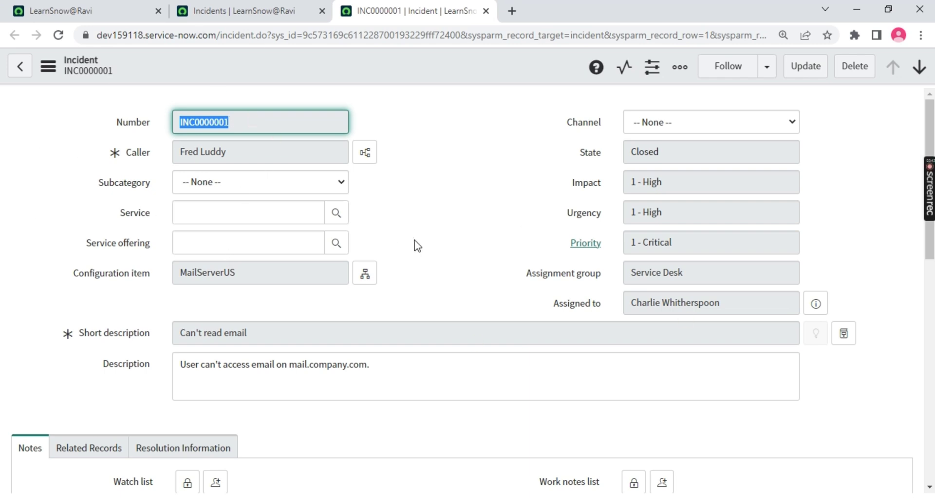
pyautogui.moveTo(602, 218)
# - Compare the web addresses of the incidents list and the INC0000001 form, examining the incident_list.do and incident.do parts
pyautogui.click(255, 12)
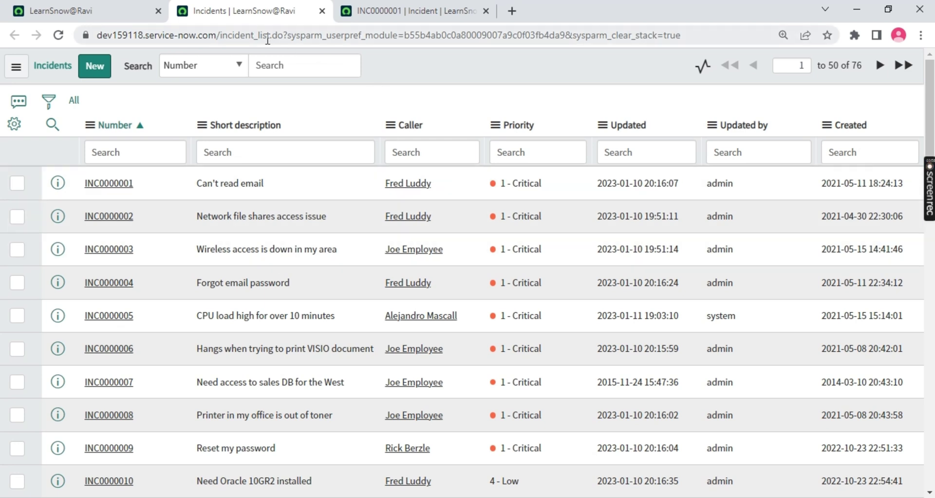
pyautogui.moveTo(220, 35); pyautogui.dragTo(273, 37)
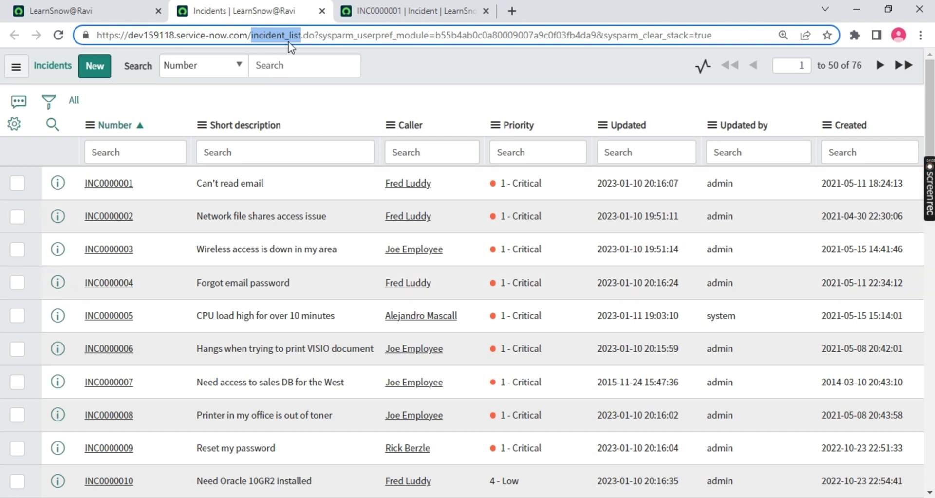
pyautogui.click(379, 78)
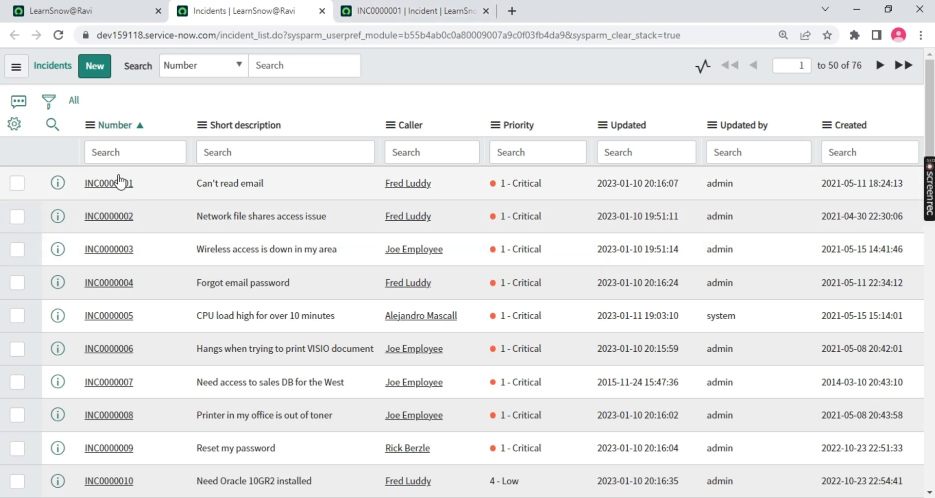
pyautogui.click(400, 17)
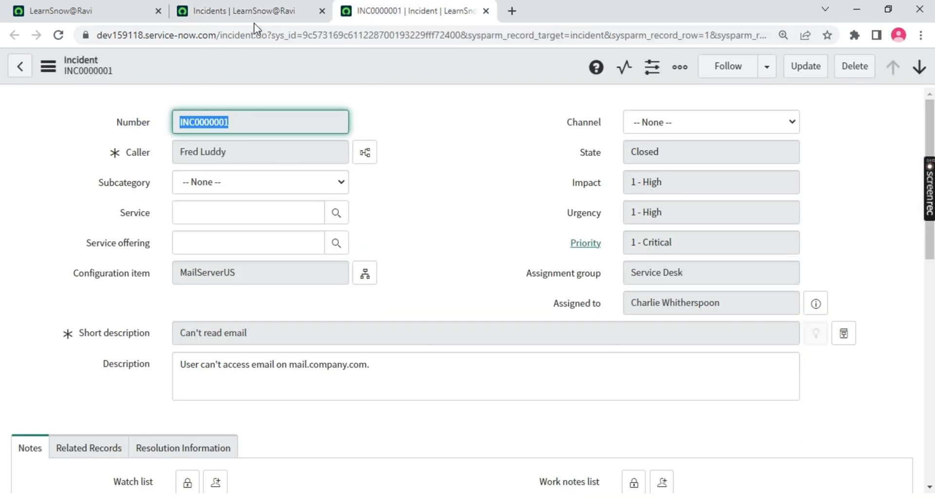
pyautogui.click(253, 35)
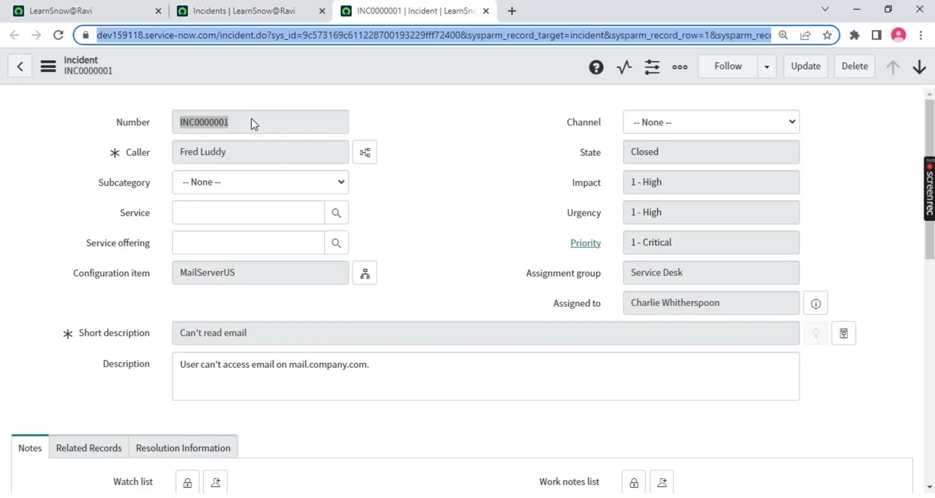
pyautogui.click(256, 34)
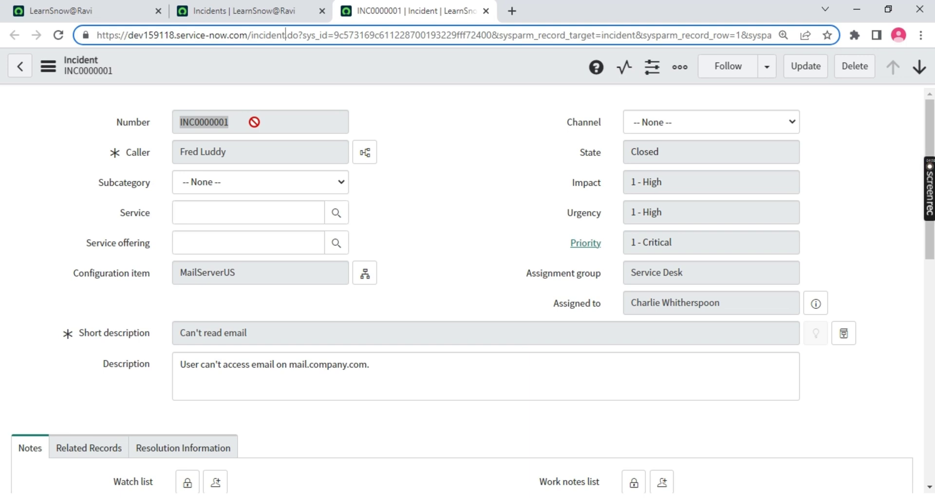
pyautogui.click(210, 15)
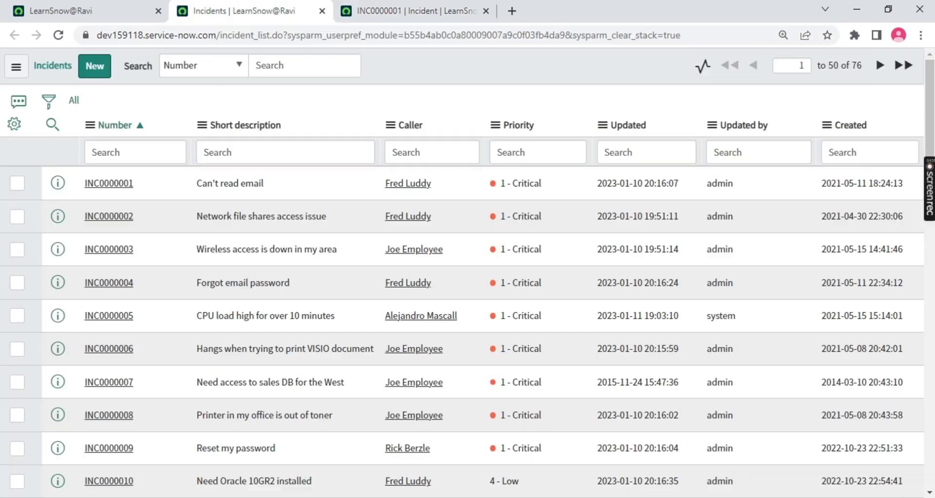
pyautogui.hotkey('ctrl', 'Tab')
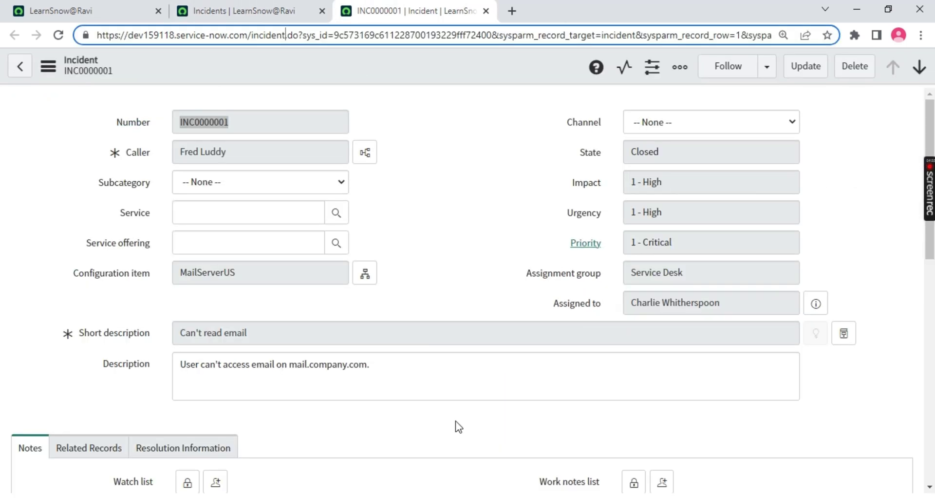
# - Return to the incidents list and highlight the Priority column heading and the priority value of INC0000001
pyautogui.hotkey('ctrl', 'shift', 'Tab')
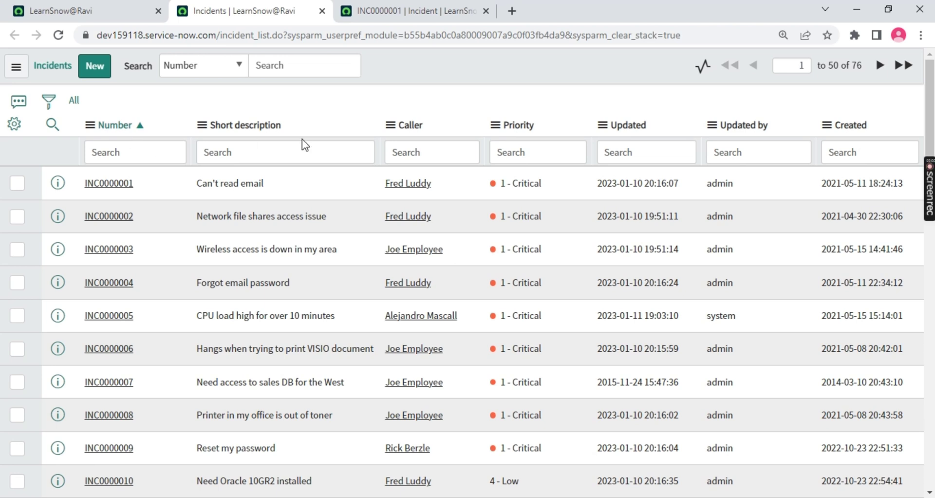
pyautogui.doubleClick(536, 128)
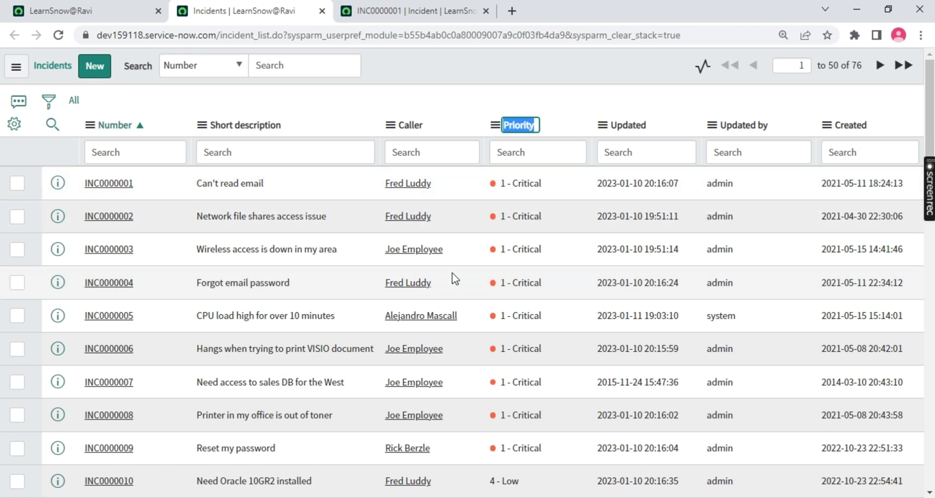
pyautogui.moveTo(560, 184); pyautogui.dragTo(411, 183)
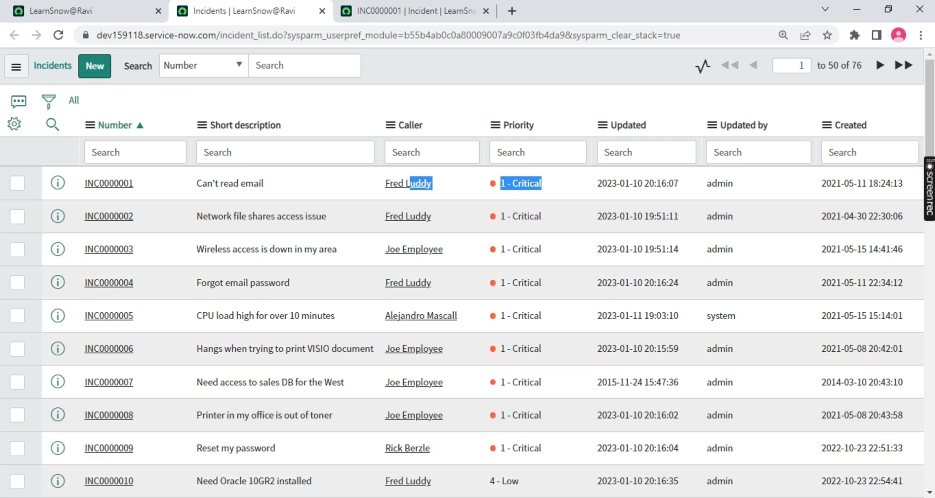
# - Switch to the Demo_Excel workbook in Excel and add the heading "priority" in D1 with the value 1 in D2
pyautogui.click(540, 497)
pyautogui.click(868, 59)
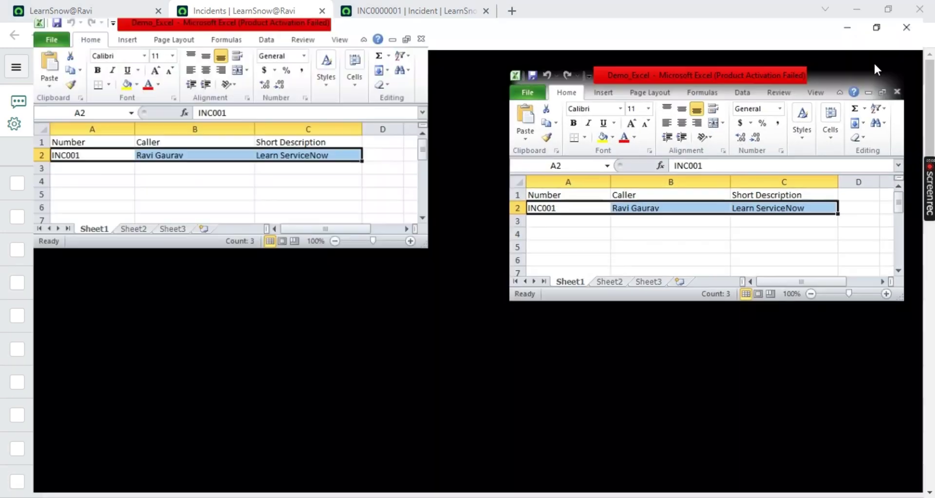
pyautogui.click(64, 160)
pyautogui.click(373, 134)
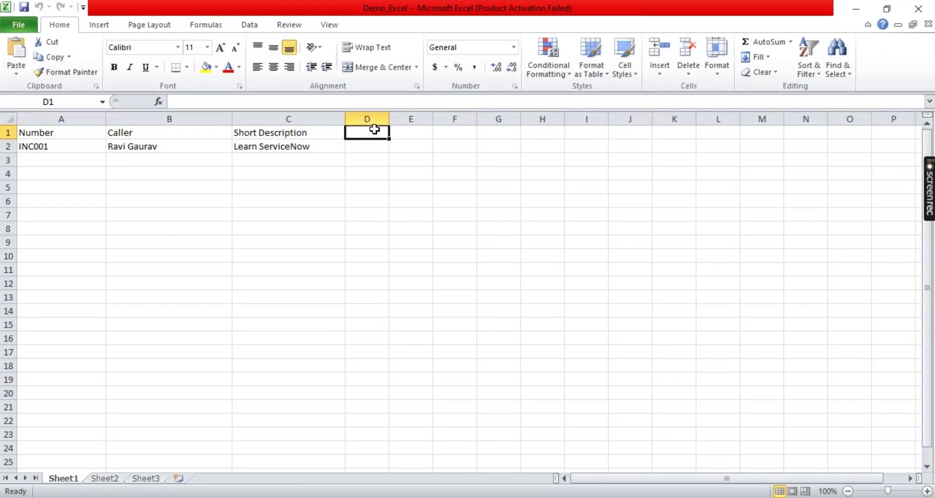
pyautogui.write('pri')
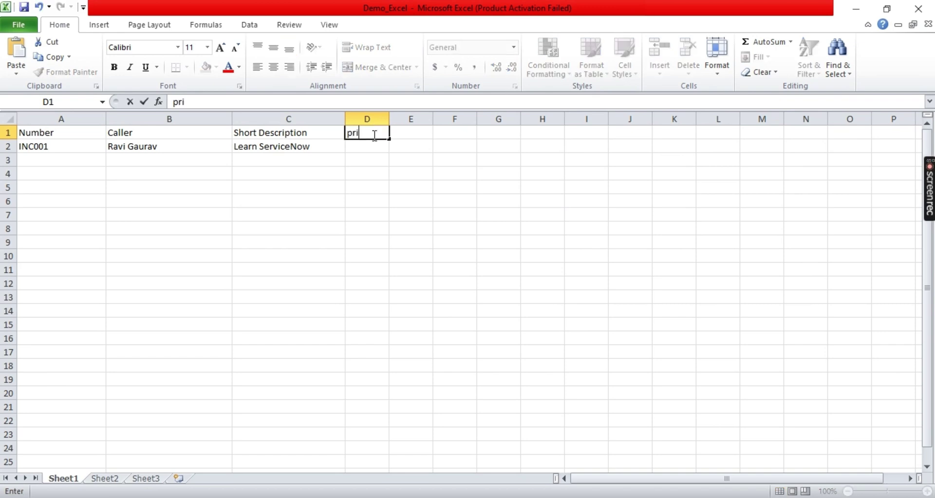
pyautogui.write('ority')
pyautogui.click(371, 150)
pyautogui.write('1')
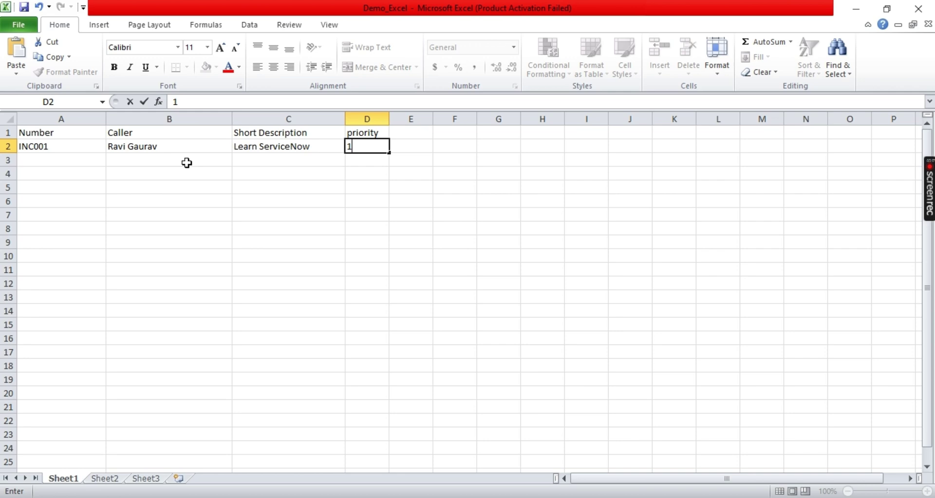
# - Copy the record in A2:D2 and paste it into rows 3 and 4
pyautogui.click(32, 149)
pyautogui.hotkey('shift', 'Right')
pyautogui.hotkey('shift', 'Right')
pyautogui.hotkey('shift', 'Right')
pyautogui.hotkey('ctrl', 'c')
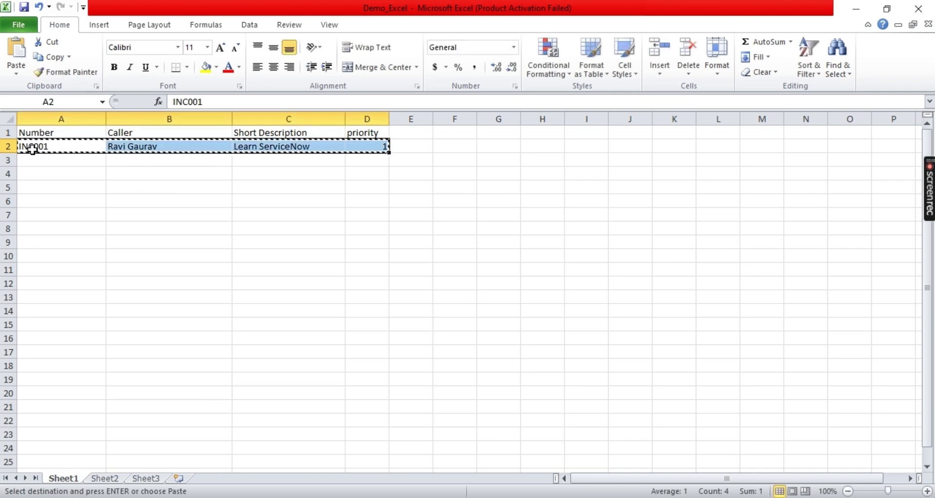
pyautogui.click(84, 163)
pyautogui.hotkey('ctrl', 'v')
pyautogui.click(83, 171)
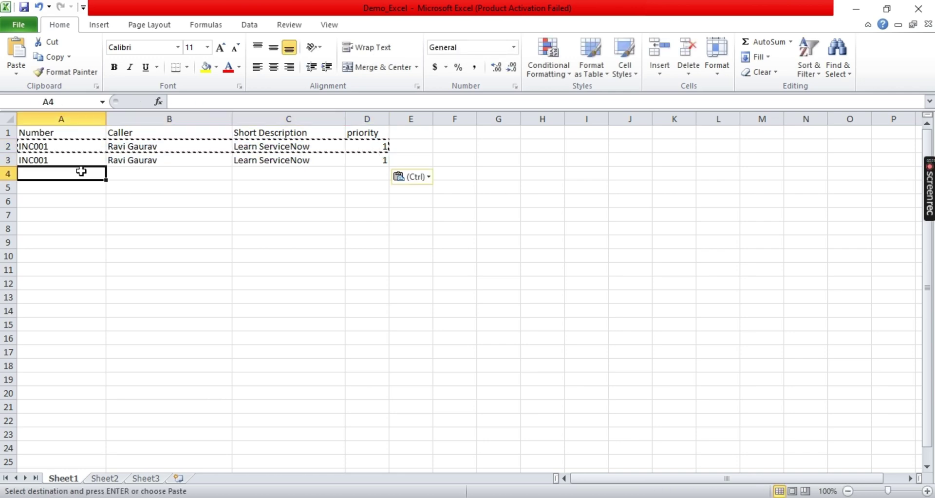
pyautogui.hotkey('ctrl', 'v')
# - Set the priority of the record in row 3 to 2
pyautogui.click(347, 163)
pyautogui.write('2')
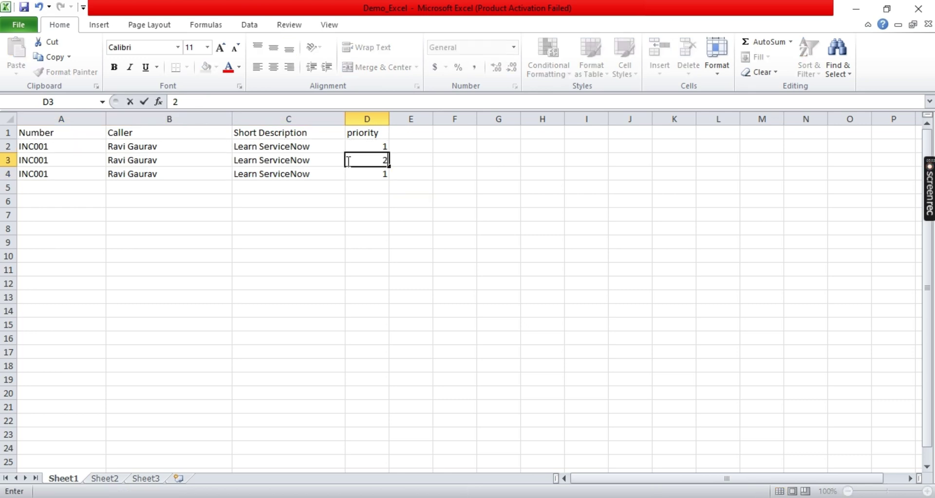
pyautogui.click(359, 198)
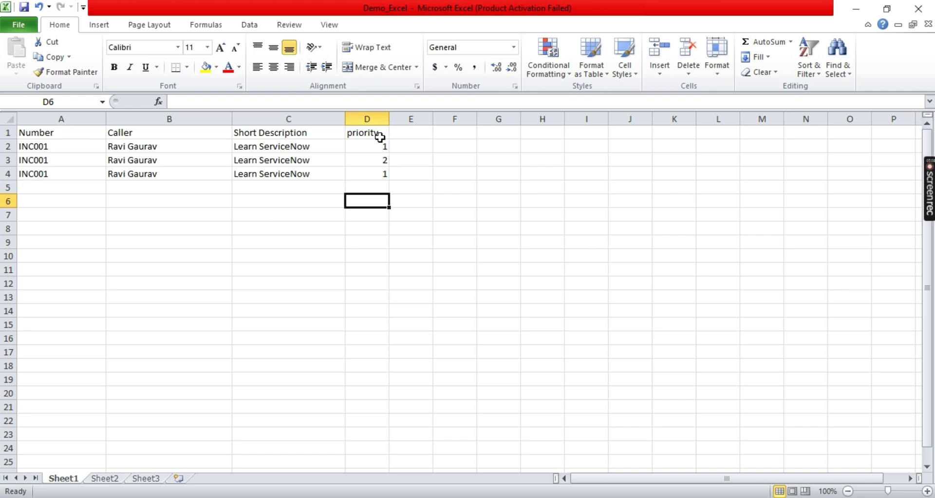
# - Add a filter to the priority column and show only the records with the value 1
pyautogui.click(372, 119)
pyautogui.click(509, 285)
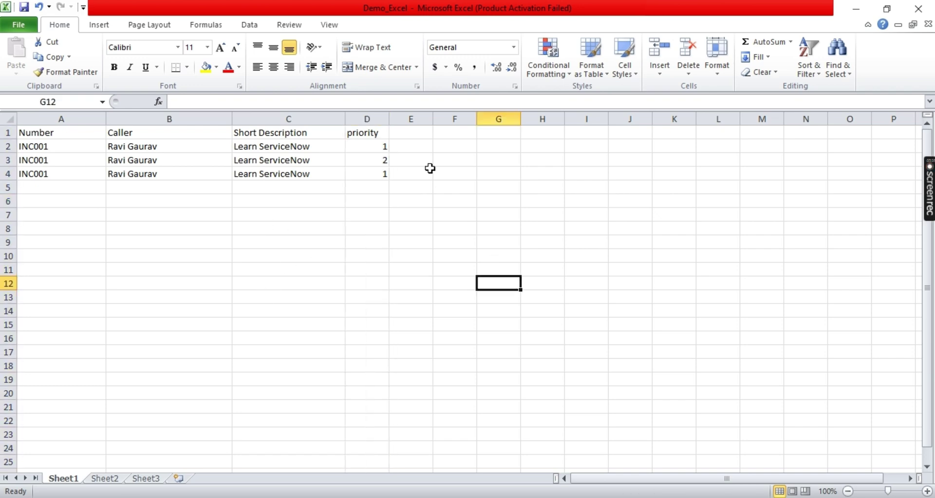
pyautogui.click(367, 119)
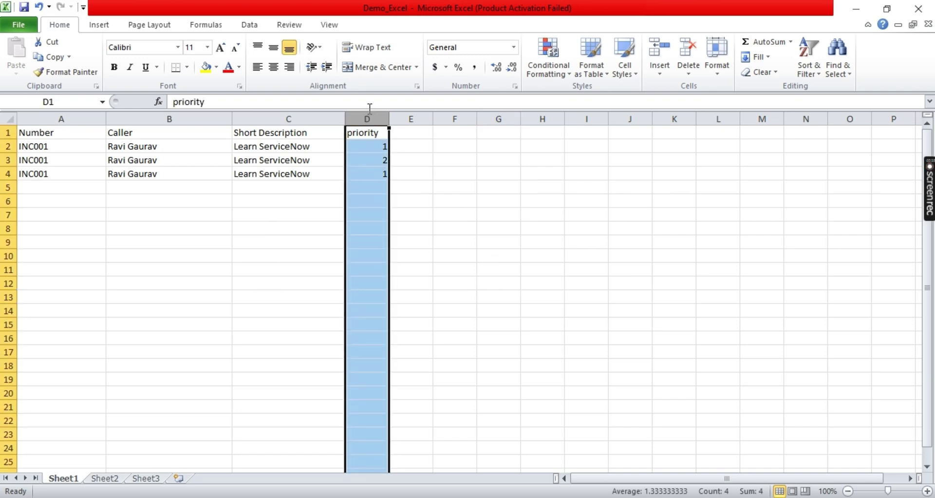
pyautogui.click(806, 57)
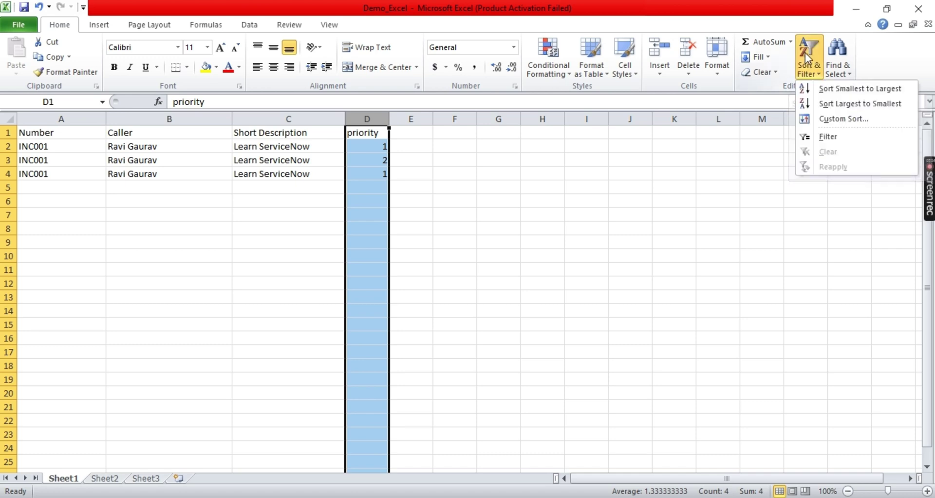
pyautogui.click(828, 137)
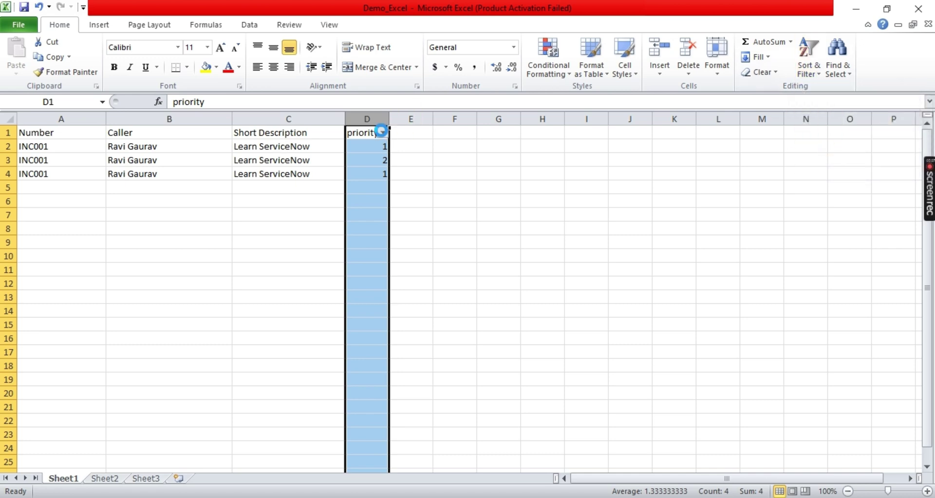
pyautogui.click(383, 133)
pyautogui.click(245, 259)
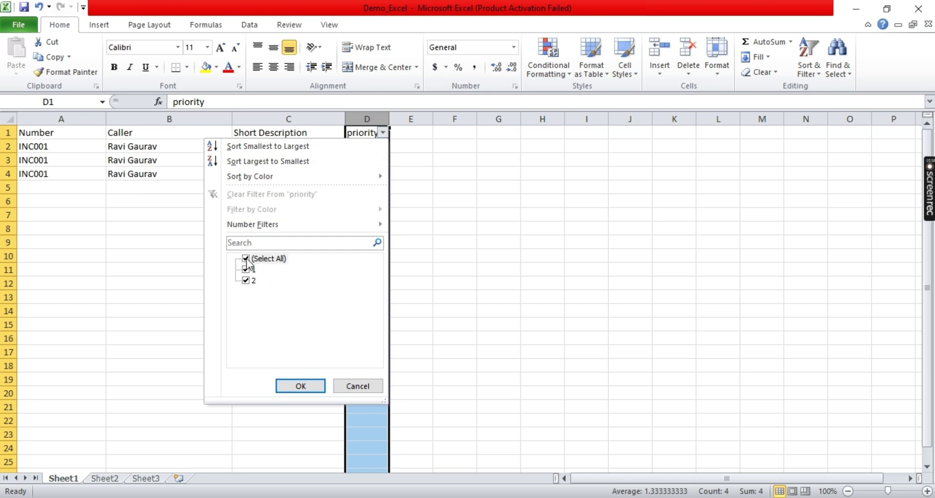
pyautogui.click(246, 269)
pyautogui.click(300, 386)
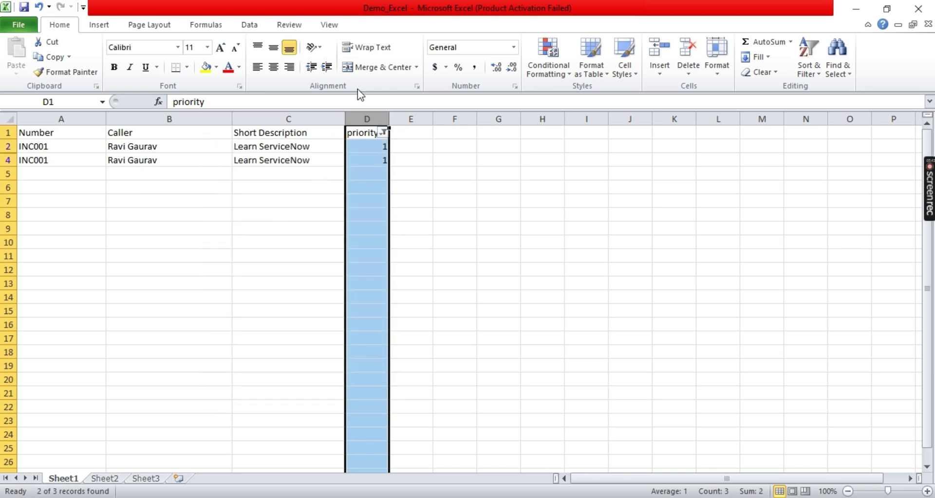
pyautogui.click(363, 129)
pyautogui.click(363, 118)
# - Switch back to the ServiceNow incidents list in Chrome and start a filter condition on the Priority field
pyautogui.click(856, 9)
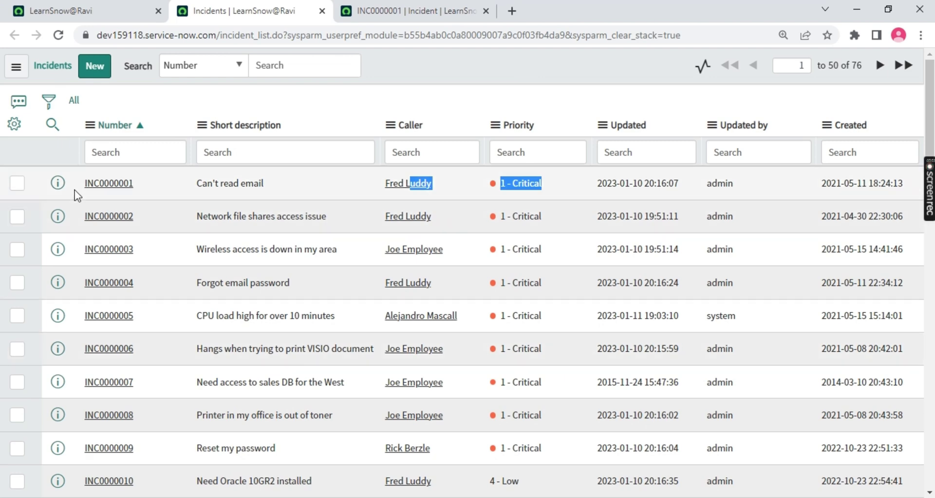
pyautogui.click(41, 102)
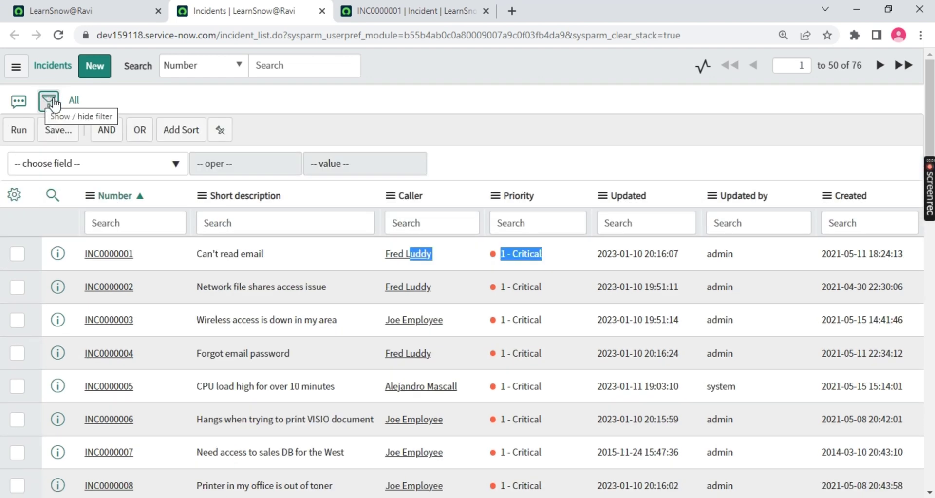
pyautogui.click(171, 164)
pyautogui.write('prio')
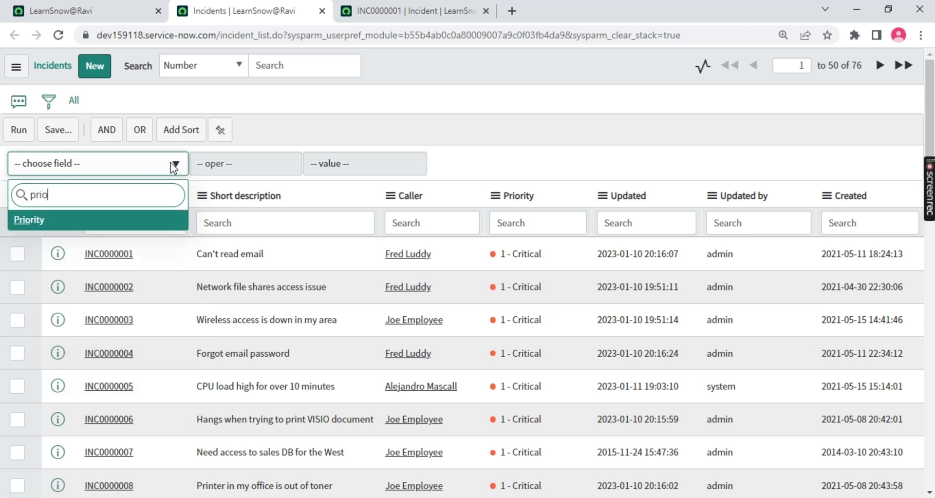
pyautogui.press('BackSpace')
pyautogui.press('Return')
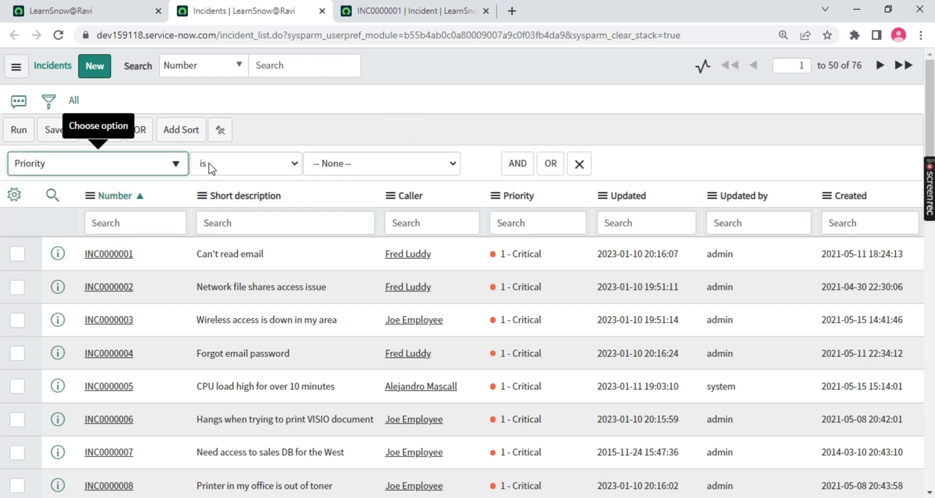
# - Set the Priority condition to "is" 1 - Critical and run the filter on the incidents list
pyautogui.click(262, 166)
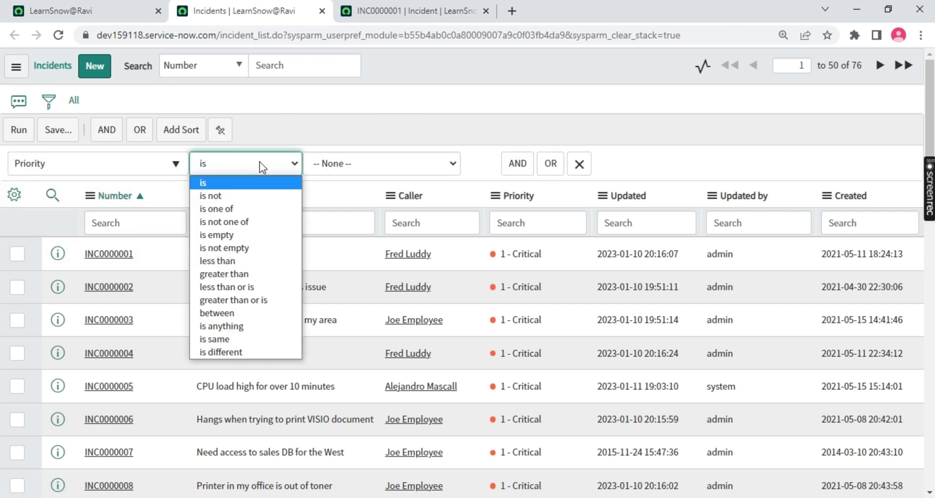
pyautogui.click(232, 185)
pyautogui.click(371, 160)
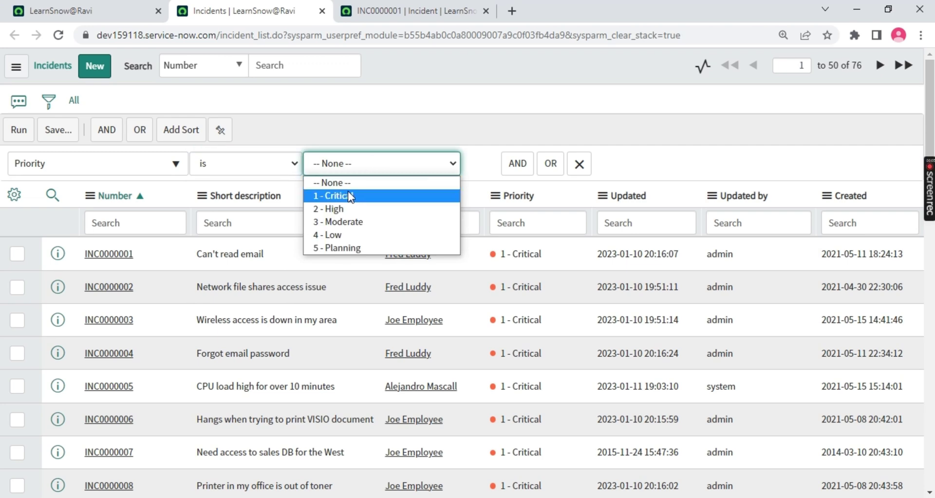
pyautogui.click(341, 192)
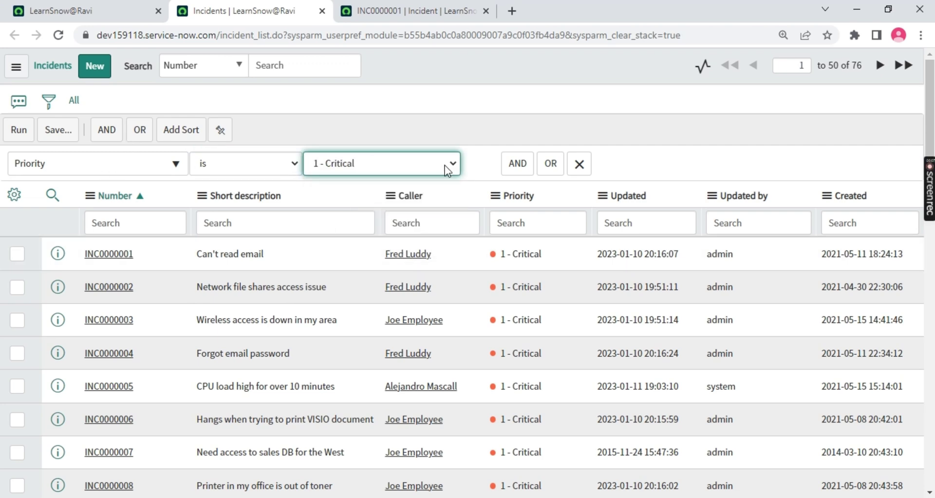
pyautogui.click(12, 134)
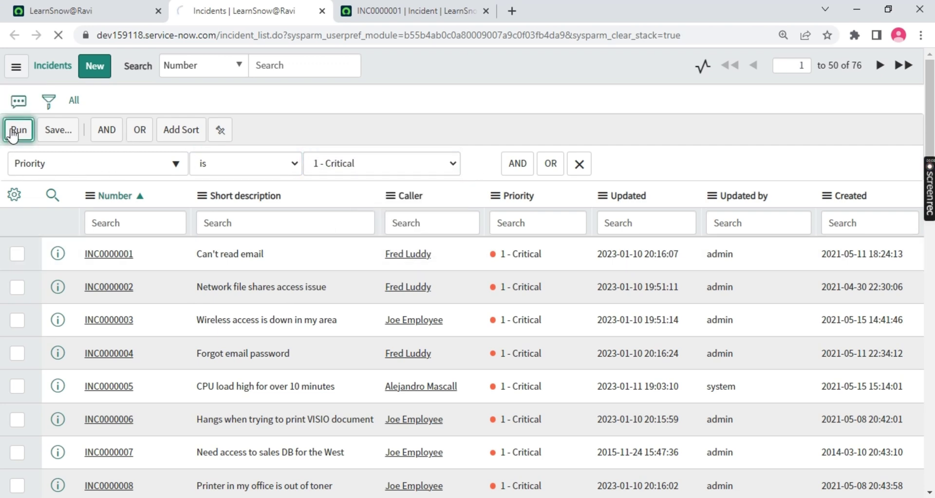
# - Look through the filtered incidents, highlighting their total record count, and redisplay the filter conditions
pyautogui.scroll(-10, 486, 244)
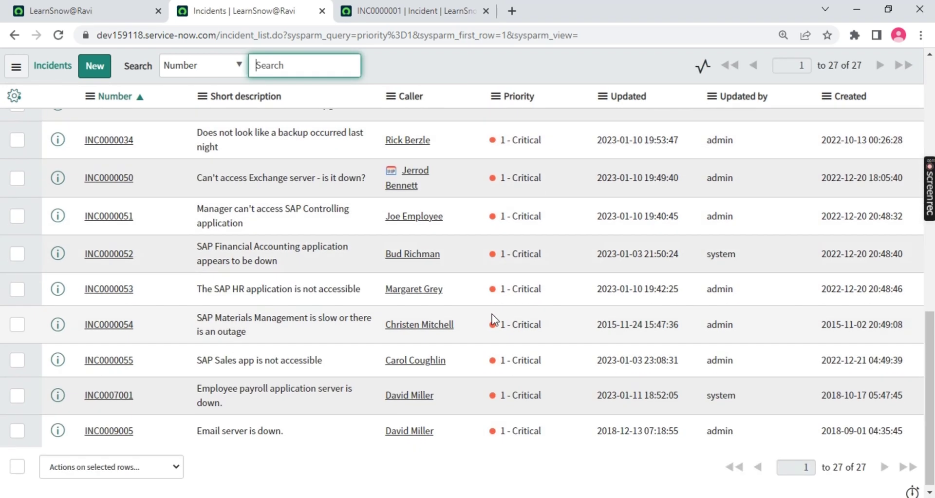
pyautogui.scroll(10, 501, 295)
pyautogui.scroll(-10, 563, 184)
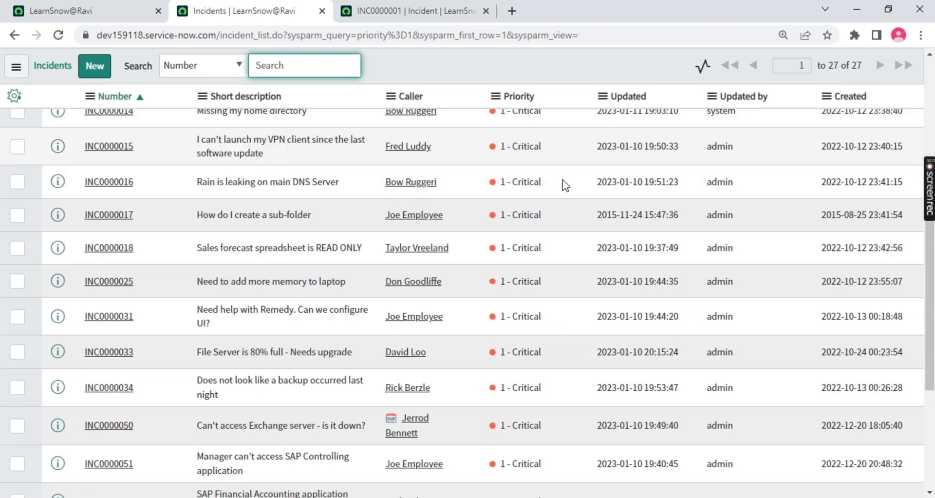
pyautogui.scroll(5, 539, 279)
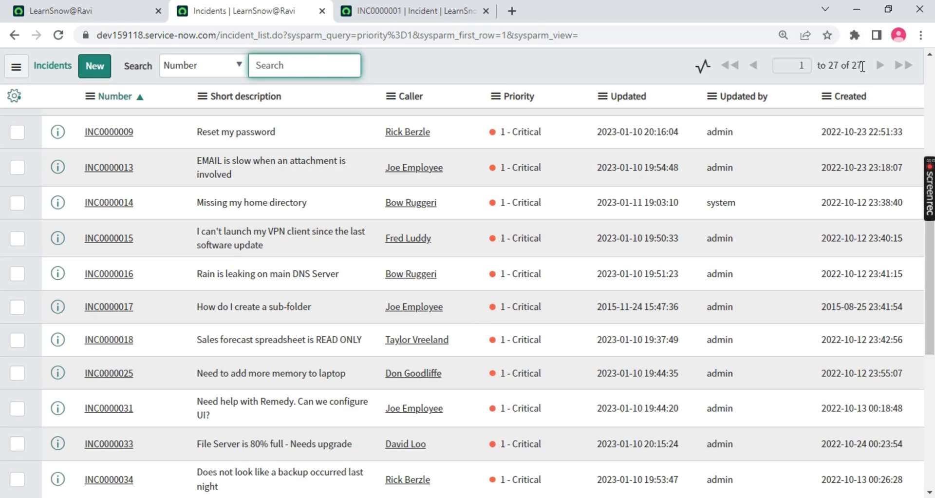
pyautogui.moveTo(863, 66); pyautogui.dragTo(827, 66)
pyautogui.scroll(5, 541, 168)
pyautogui.scroll(1, 545, 165)
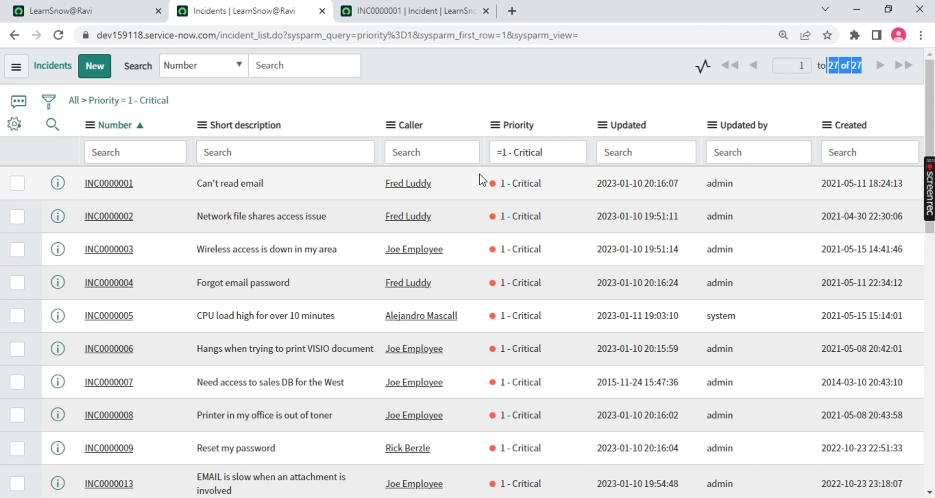
pyautogui.click(49, 101)
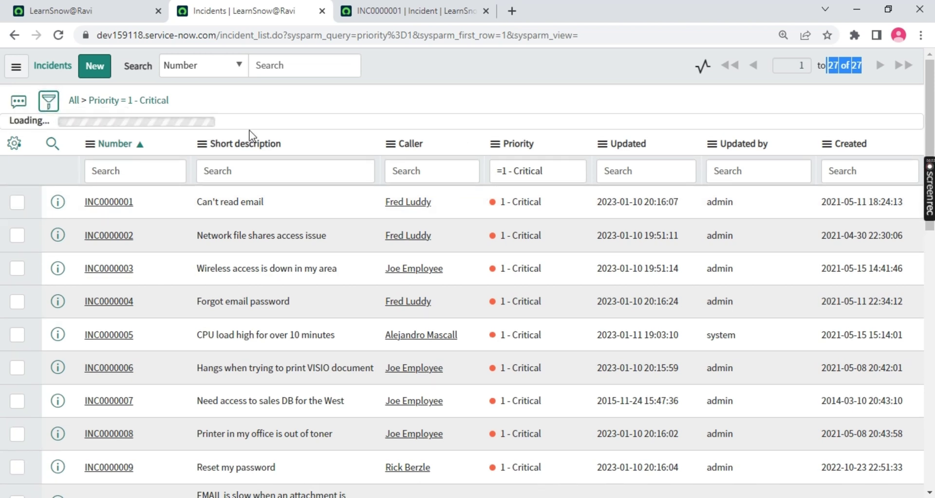
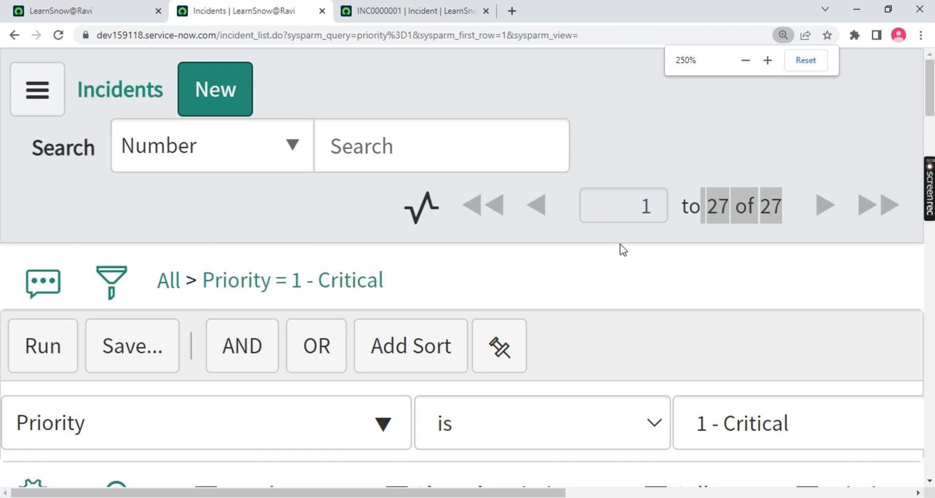
# - Search Google for "breadcrumbs" in a new browser tab and switch to the image results
pyautogui.click(512, 12)
pyautogui.write('bread')
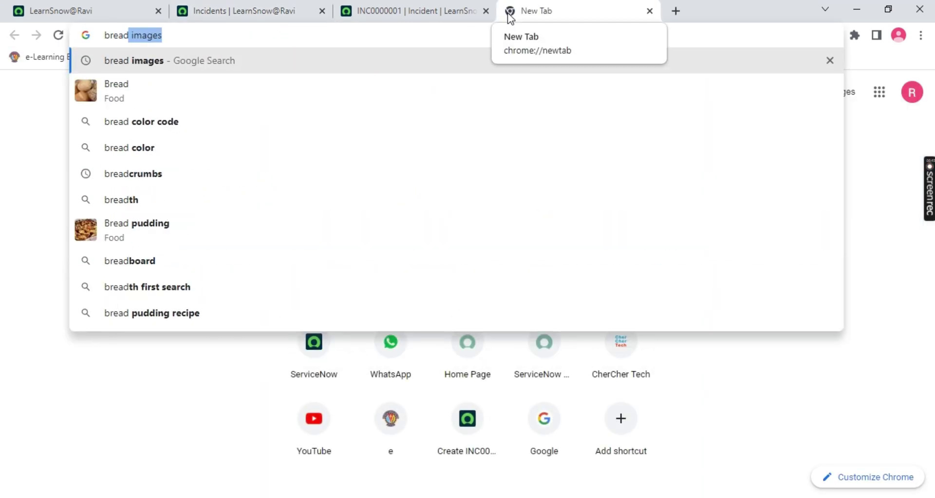
pyautogui.press('BackSpace')
pyautogui.write('crumb')
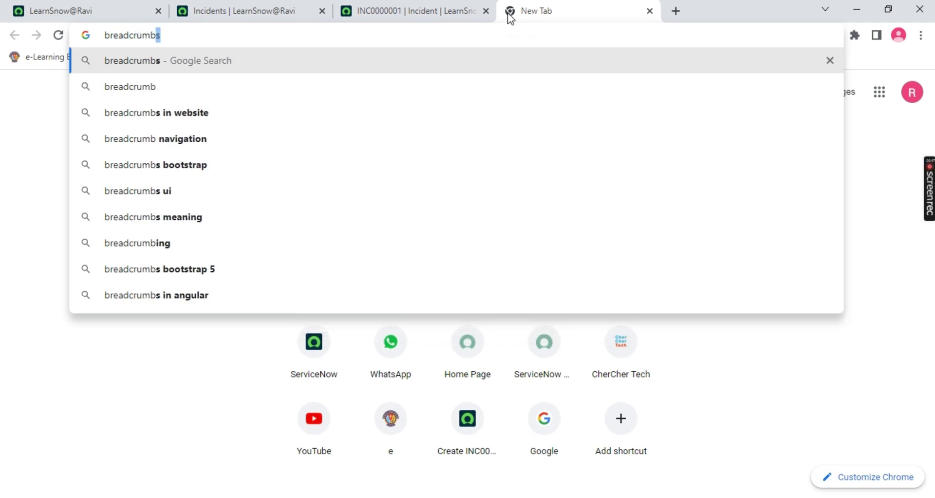
pyautogui.press('Return')
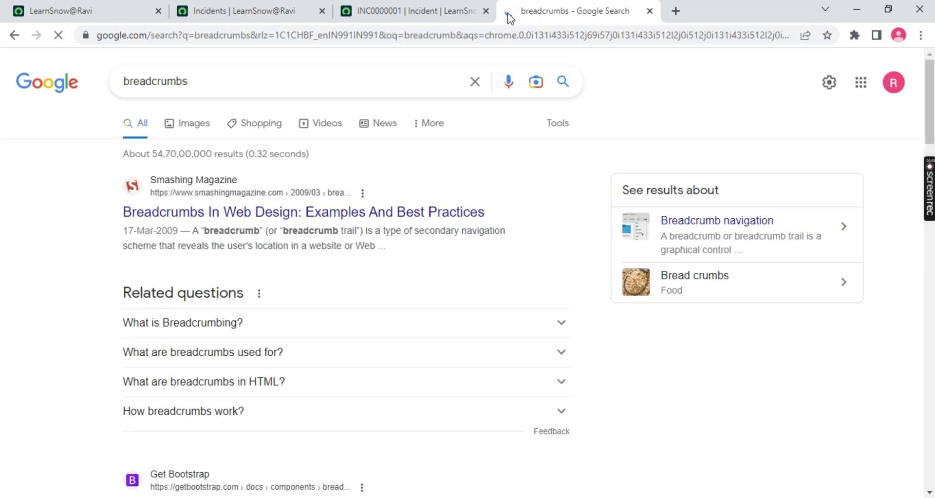
pyautogui.click(197, 125)
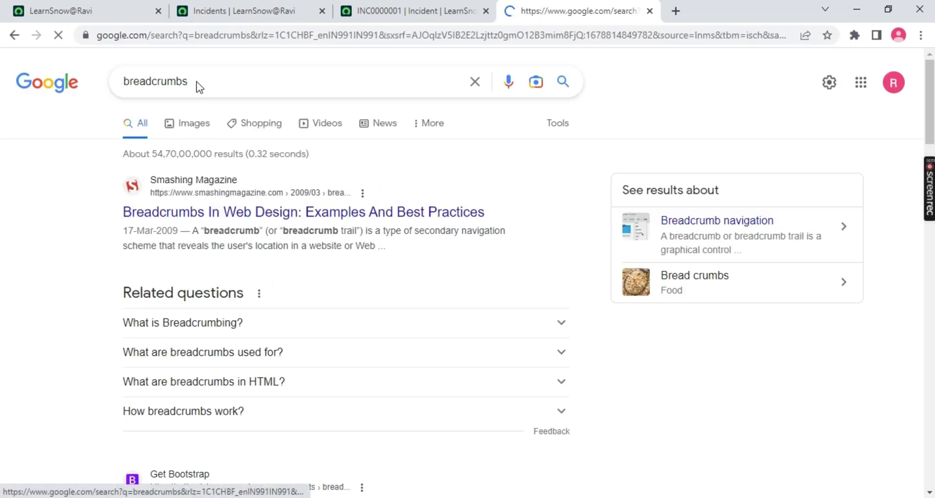
# - Shorten the image search term to "breadcrumb" and run it, and repeat the search with "breadcrum"
pyautogui.click(196, 81)
pyautogui.press('BackSpace')
pyautogui.press('Return')
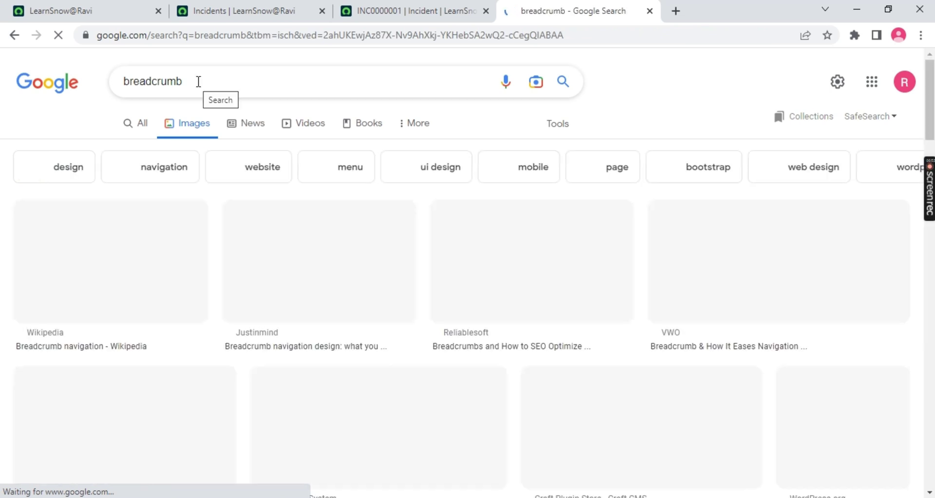
pyautogui.click(168, 83)
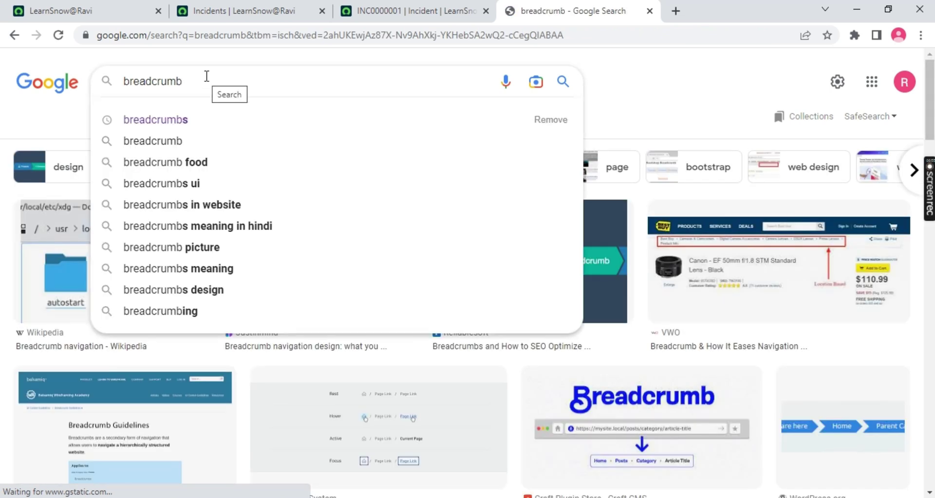
pyautogui.press('BackSpace')
pyautogui.press('Return')
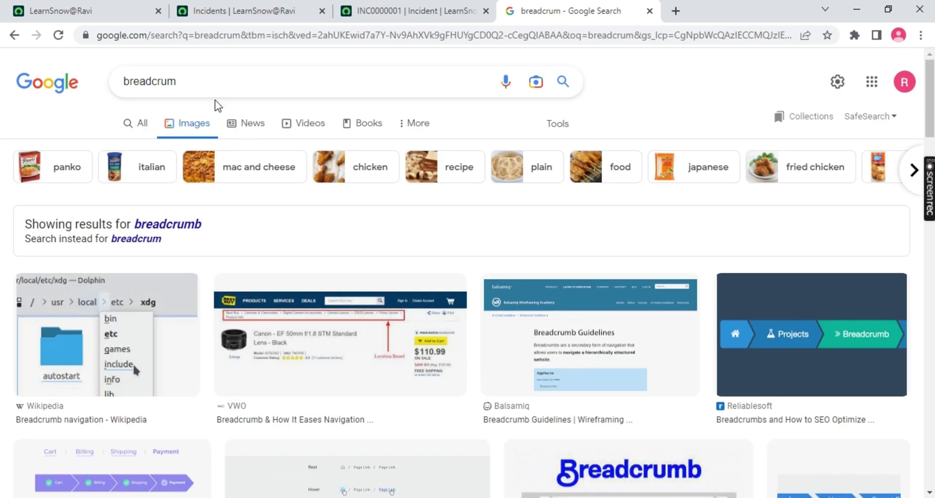
# - Replace the image search term with "bread" and run the search
pyautogui.click(211, 88)
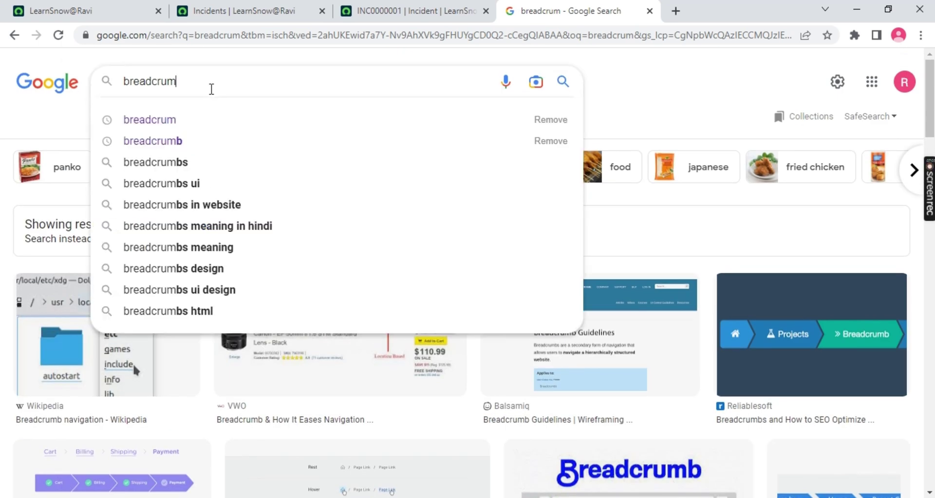
pyautogui.moveTo(211, 88); pyautogui.dragTo(102, 87)
pyautogui.write('v')
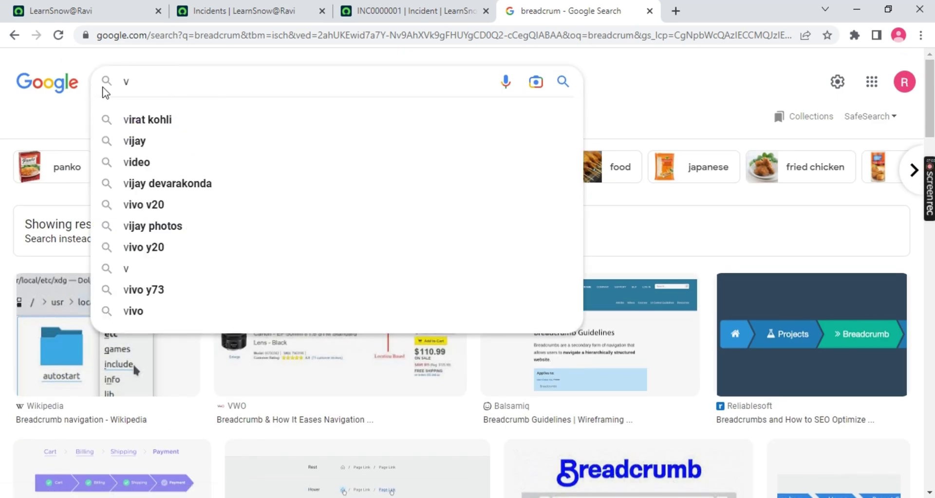
pyautogui.press('BackSpace')
pyautogui.write('brea')
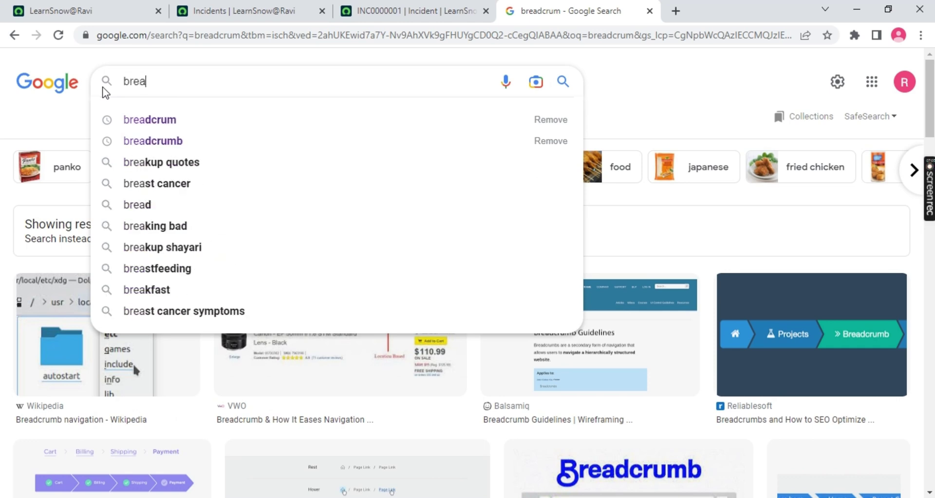
pyautogui.write('d')
pyautogui.press('Return')
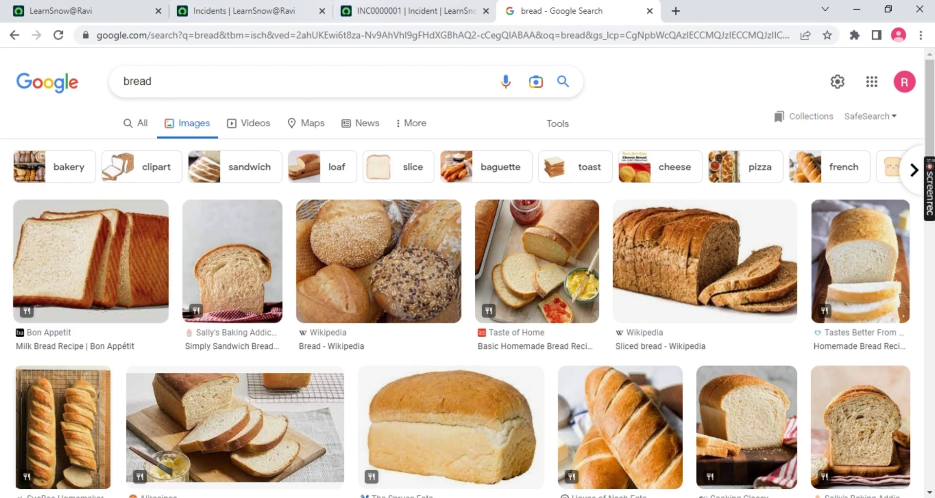
# - Return to the ServiceNow incidents list and remove the Priority = 1 - Critical condition through its breadcrumb
pyautogui.click(402, 11)
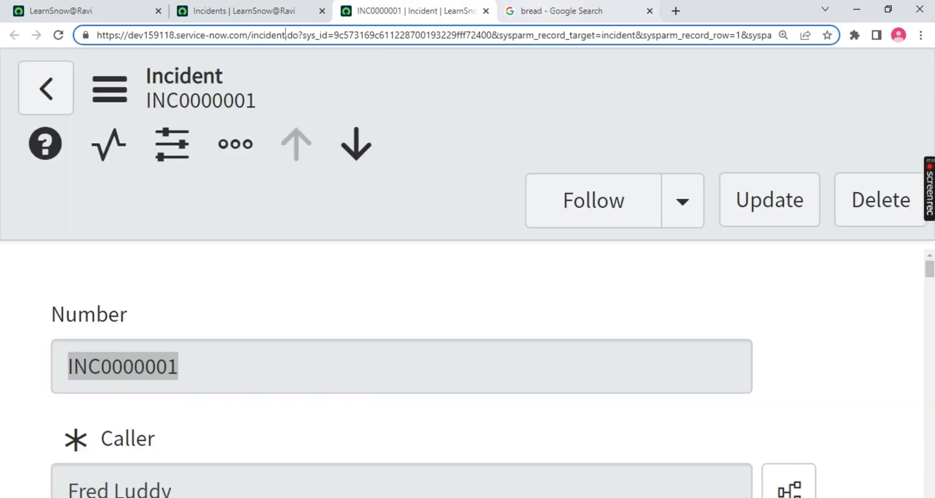
pyautogui.hotkey('ctrl', 'Tab')
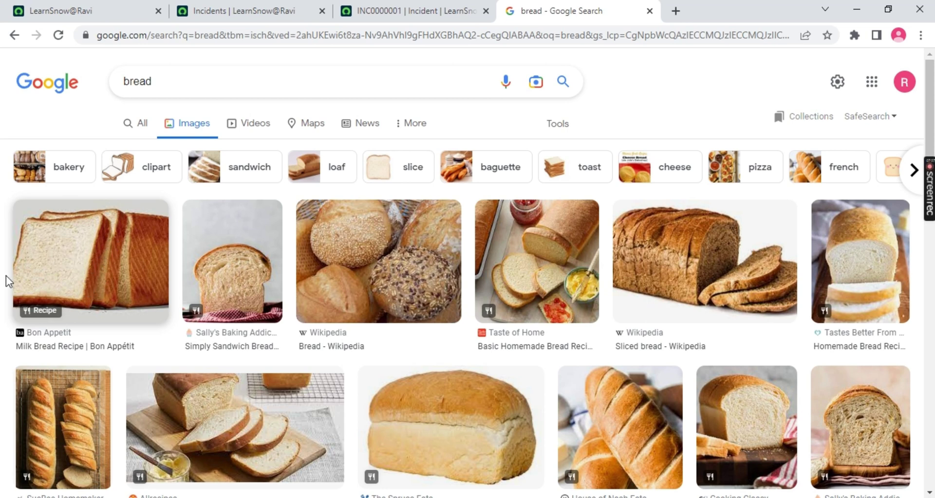
pyautogui.click(229, 11)
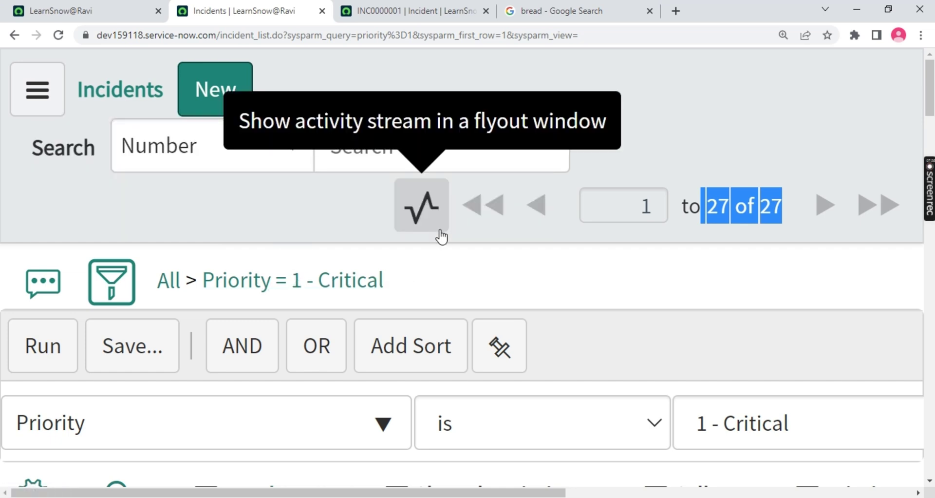
pyautogui.click(191, 293)
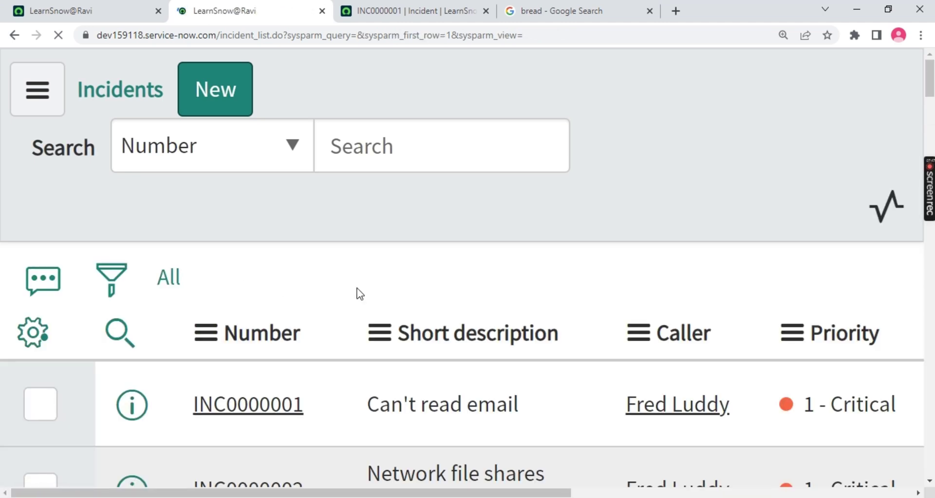
# - Reduce the browser zoom of the incidents list to 150%
pyautogui.click(782, 35)
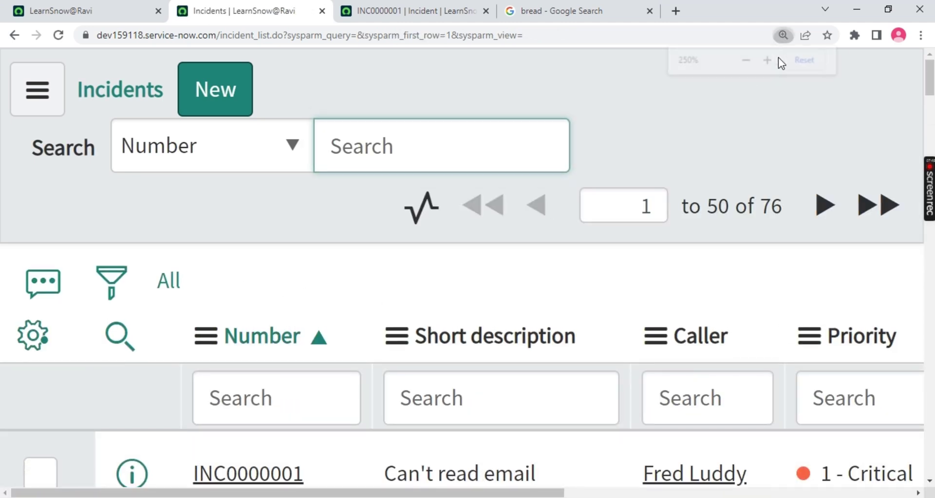
pyautogui.click(745, 61)
pyautogui.click(746, 60)
pyautogui.click(746, 60)
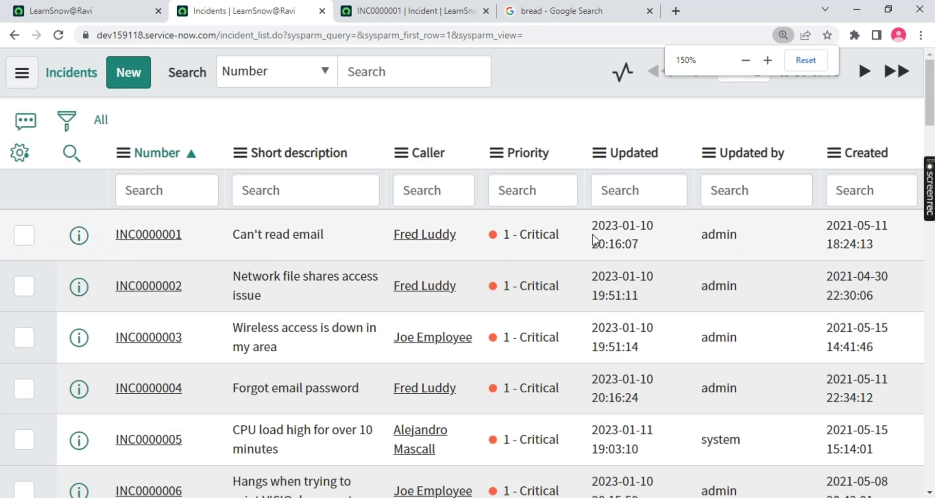
# - Filter the incidents list with the condition Priority is 1 - Critical and run it
pyautogui.click(67, 120)
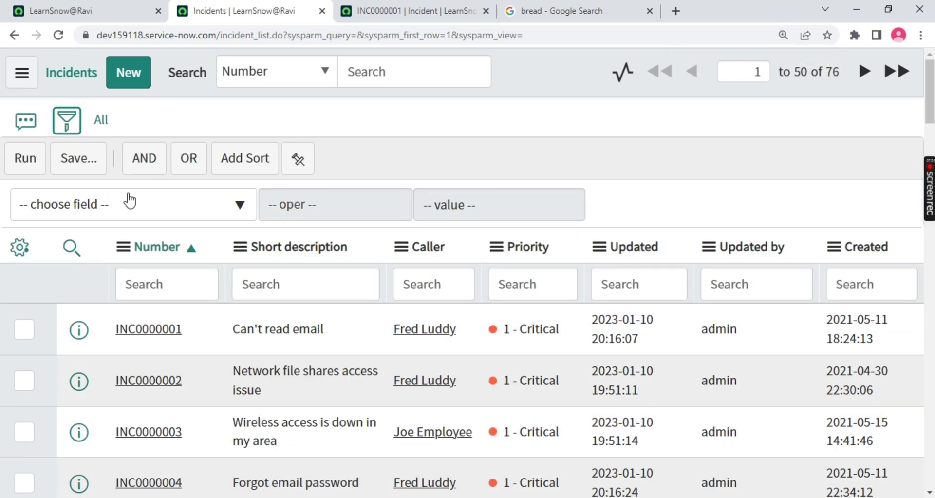
pyautogui.click(127, 201)
pyautogui.write('pro')
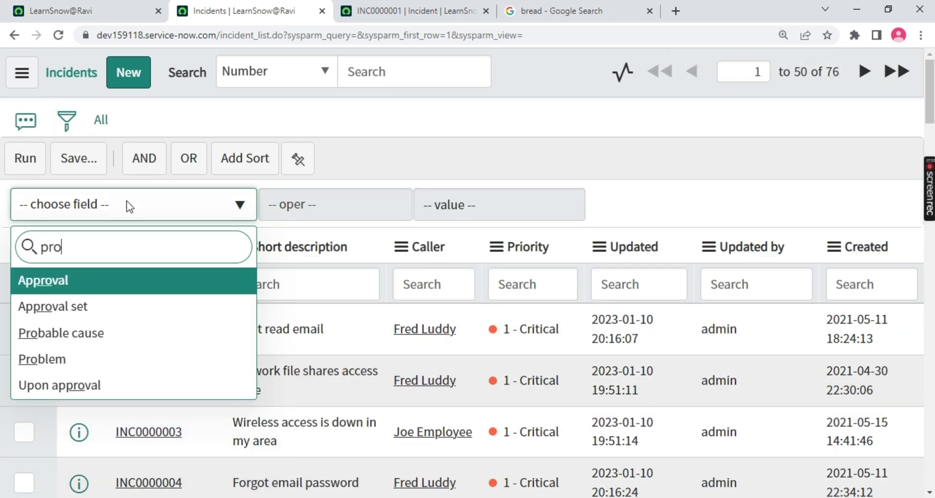
pyautogui.press('BackSpace')
pyautogui.write('ior')
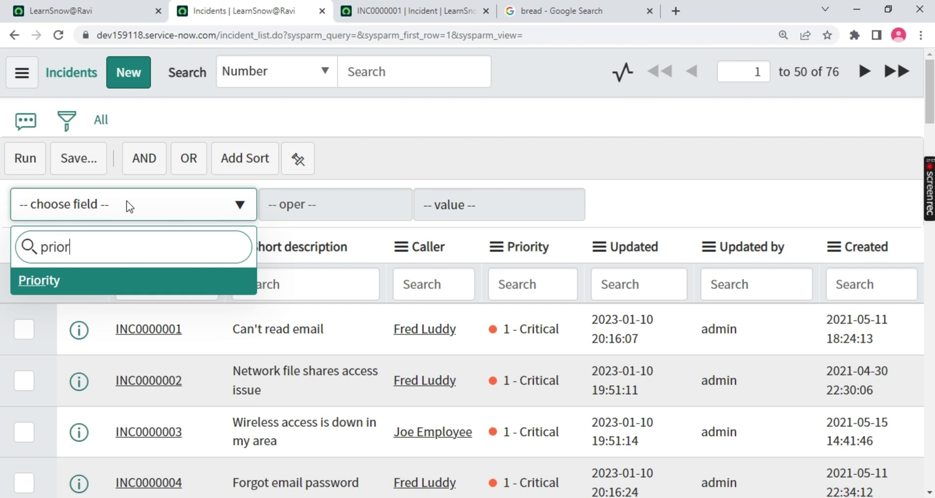
pyautogui.press('Return')
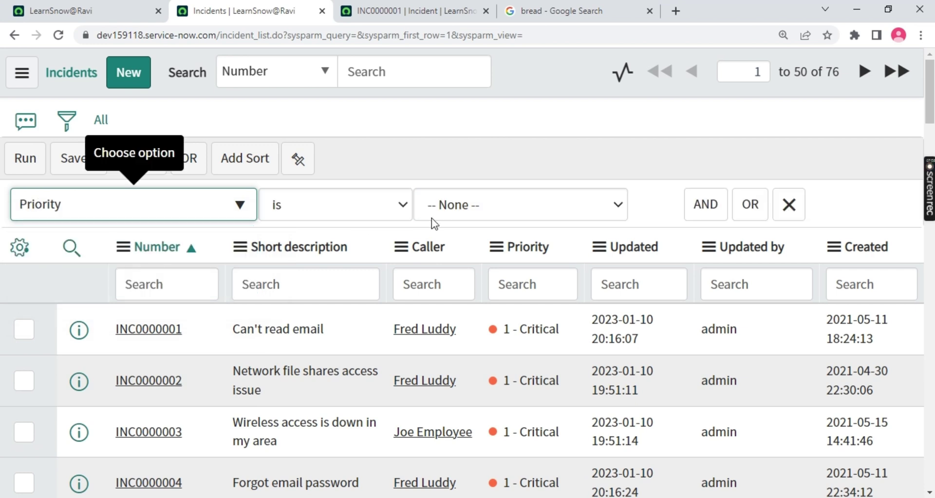
pyautogui.click(431, 218)
pyautogui.click(466, 248)
pyautogui.click(26, 157)
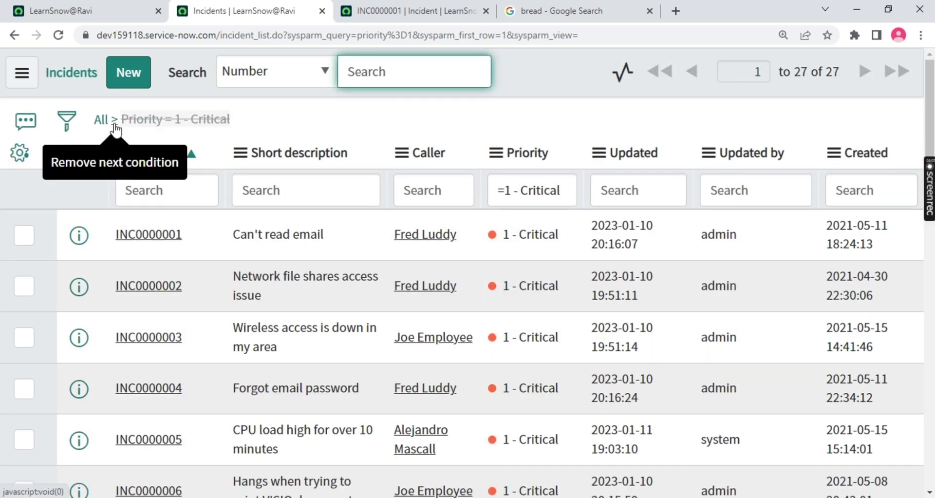
# - Remove the Priority condition through the breadcrumb separator and redisplay the empty filter conditions
pyautogui.click(115, 128)
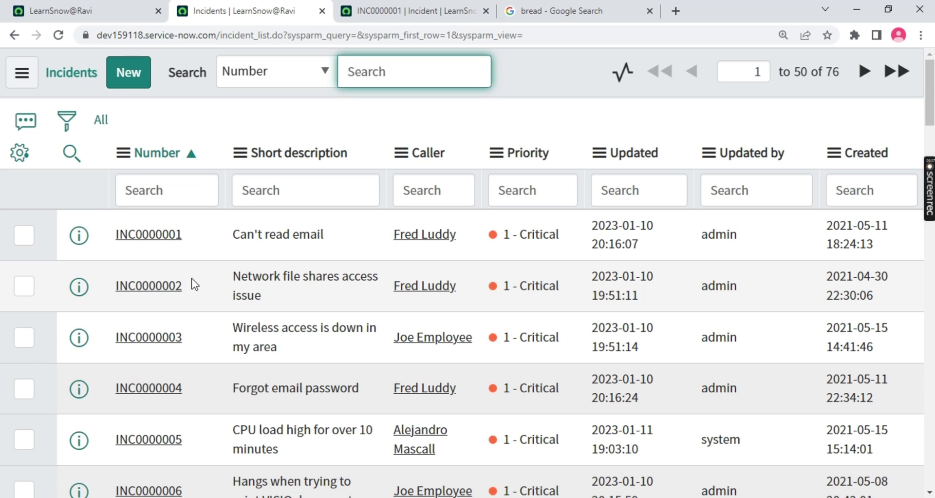
pyautogui.click(68, 120)
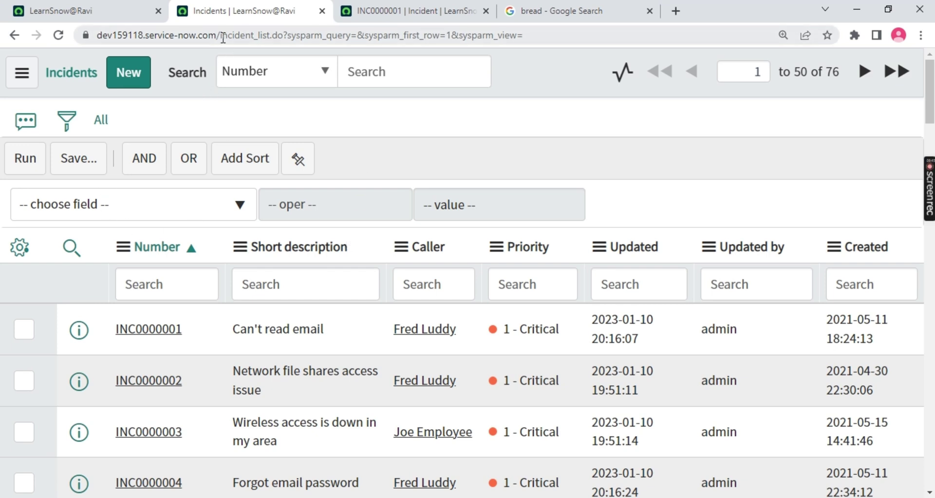
# - Compare the incident table name and the incident_list part of the page URL with the Incidents list title, highlighting each, and look over the records
pyautogui.moveTo(223, 38); pyautogui.dragTo(271, 38)
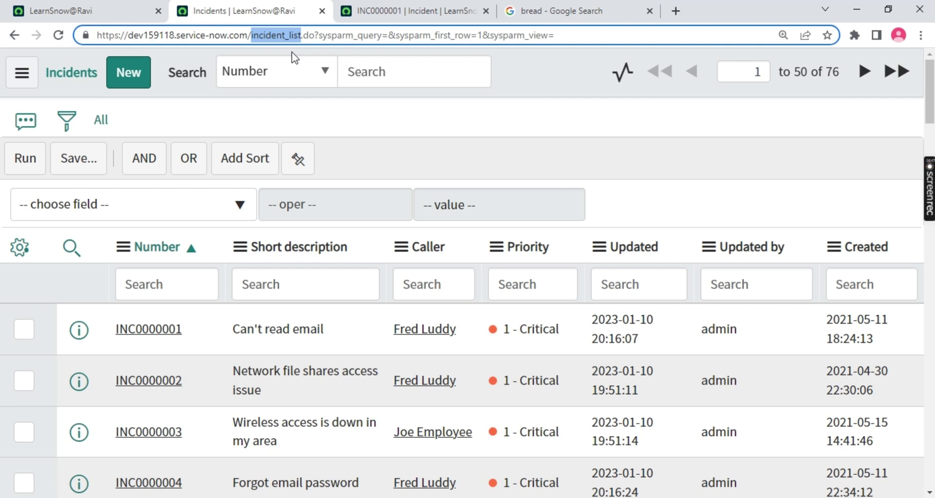
pyautogui.click(375, 108)
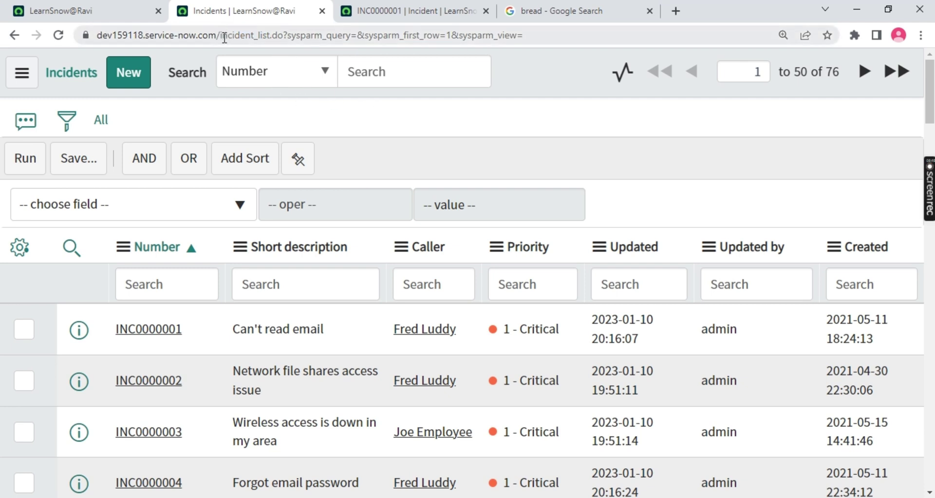
pyautogui.moveTo(225, 37); pyautogui.dragTo(269, 35)
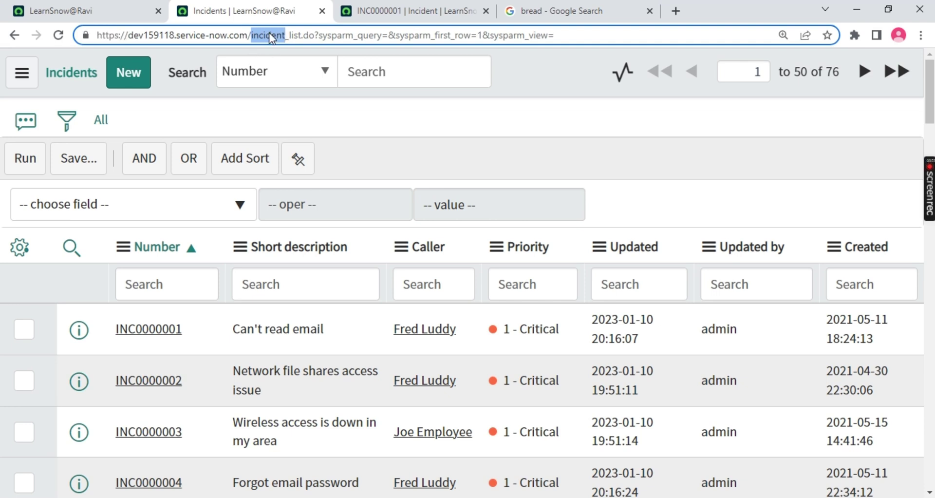
pyautogui.moveTo(42, 72); pyautogui.dragTo(91, 68)
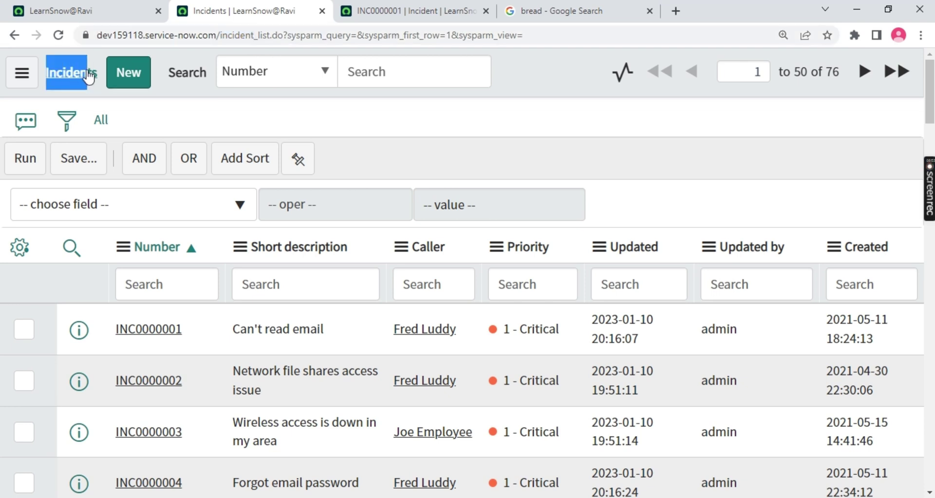
pyautogui.click(66, 83)
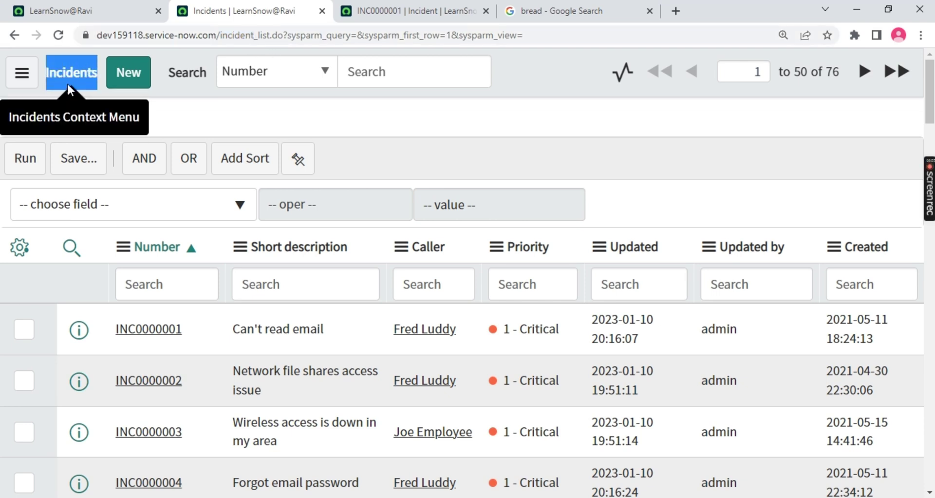
pyautogui.doubleClick(239, 36)
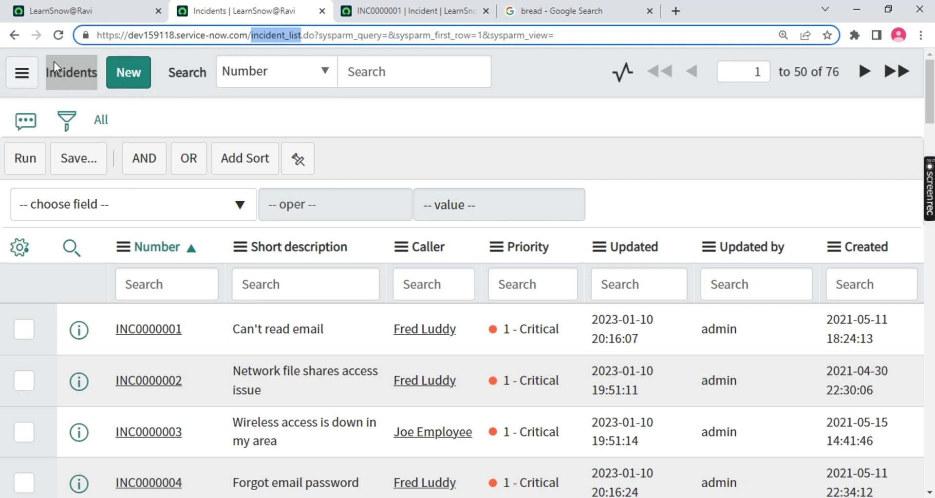
pyautogui.moveTo(286, 36); pyautogui.dragTo(251, 37)
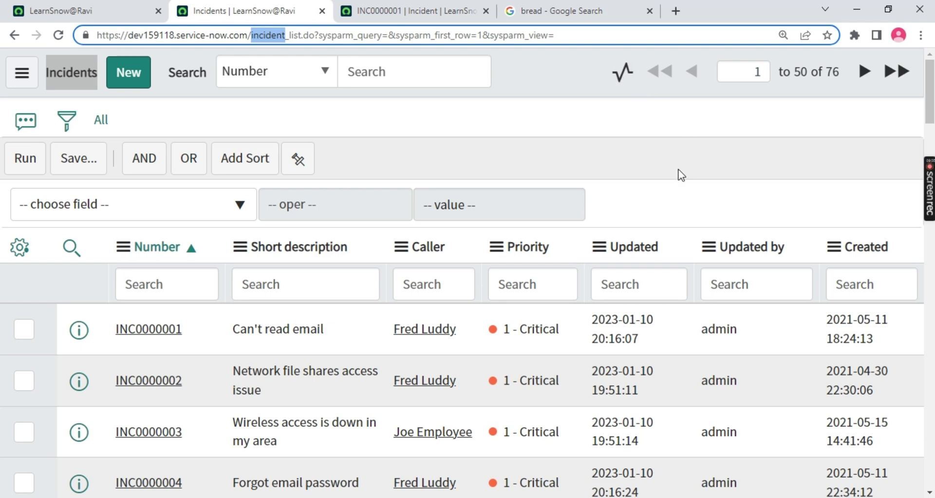
pyautogui.scroll(-3, 679, 173)
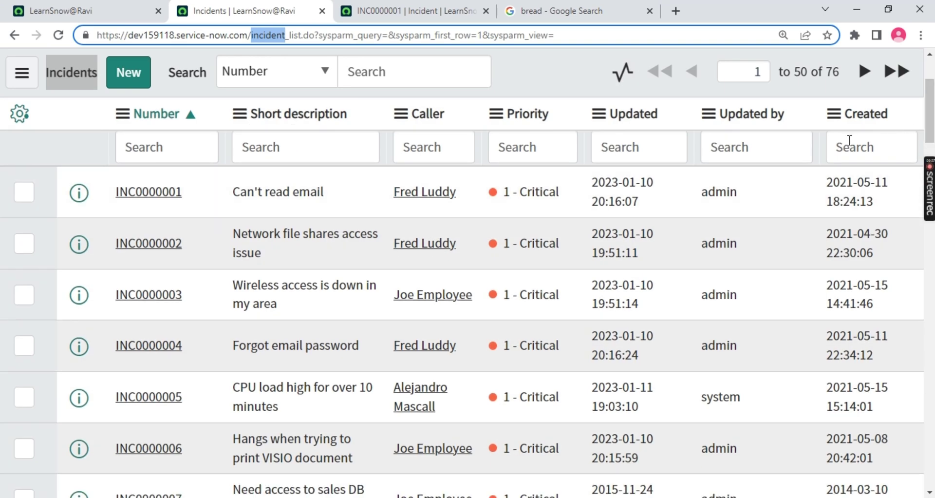